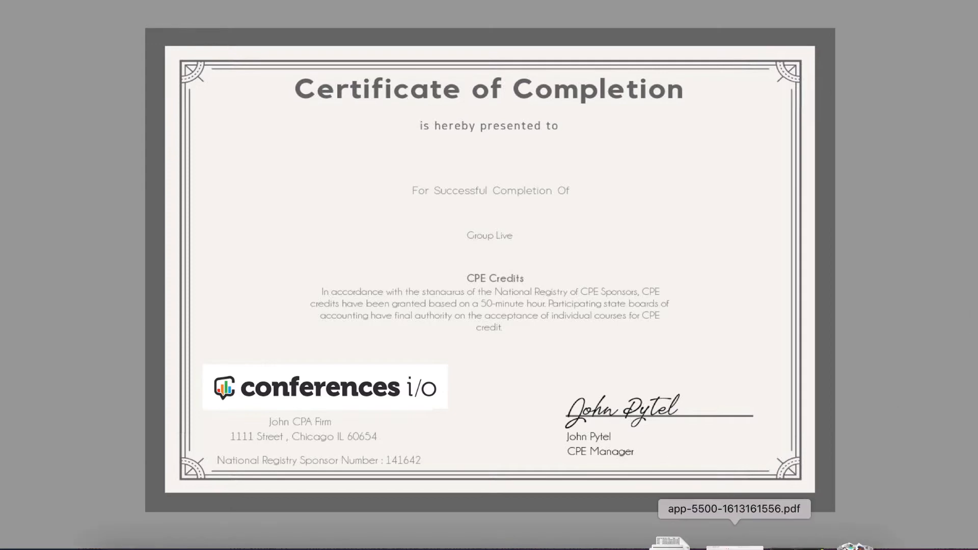
Switch to the completed sample certificate and examine its four numbered, outlined fields.
click(672, 541)
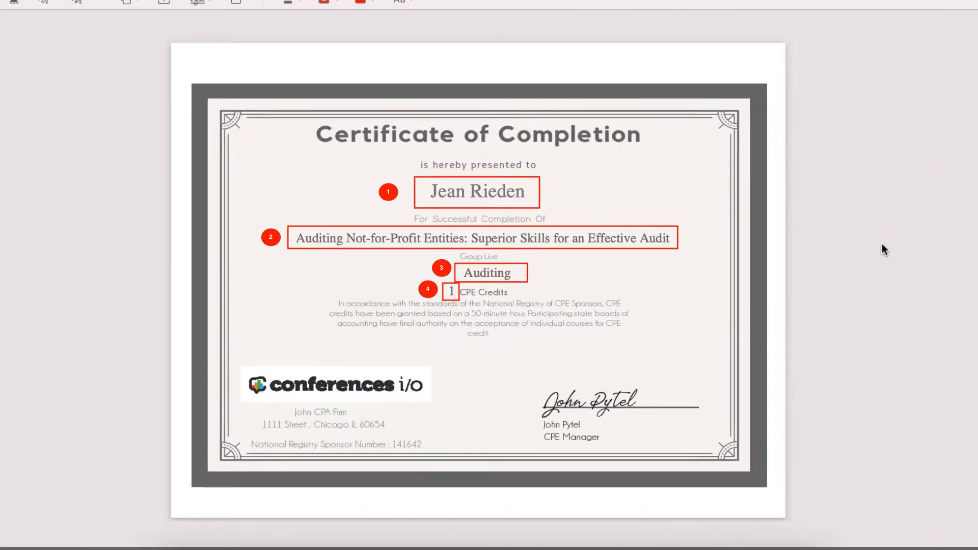
scroll(900, 228, up, 3)
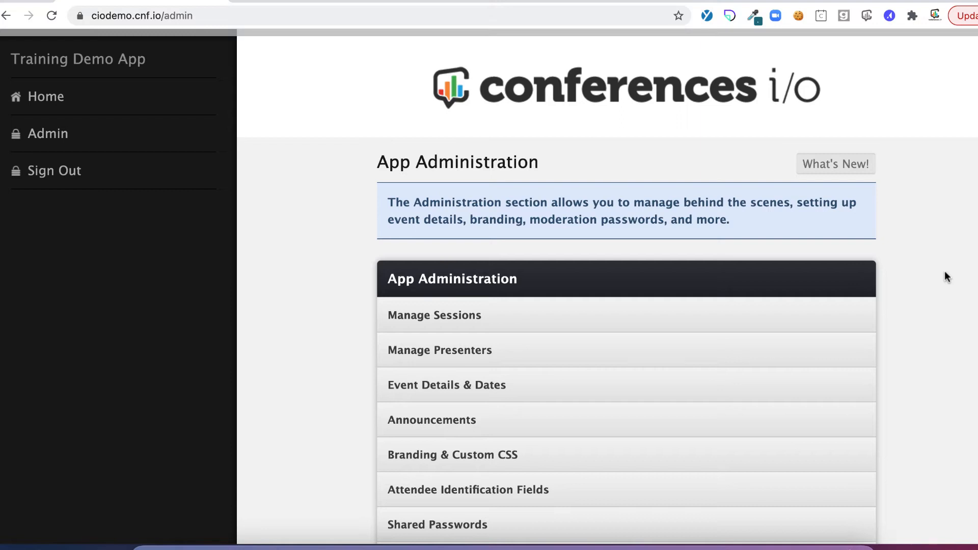
Open the Certificate Template Builder (Beta) from the app administration page and start a new certificate template.
scroll(945, 275, down, 8)
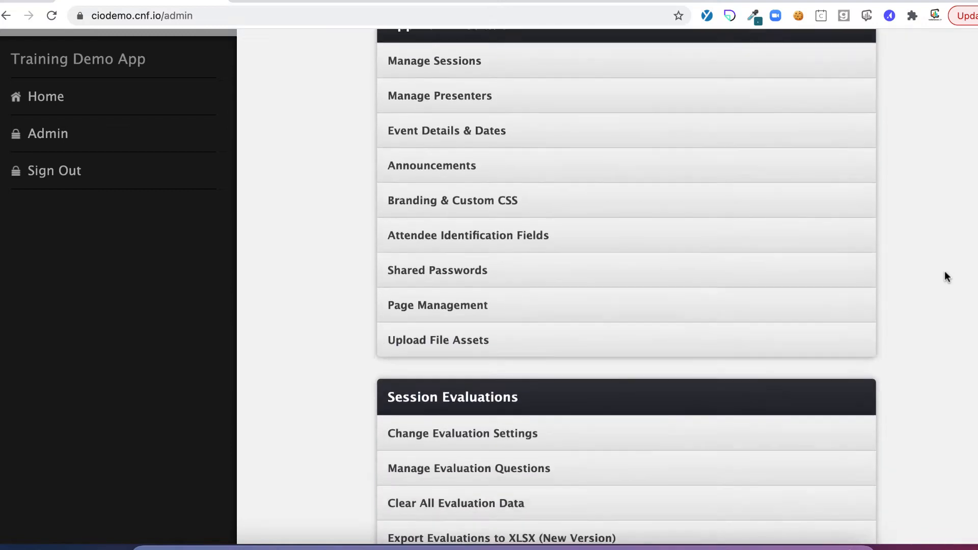
scroll(947, 275, down, 7)
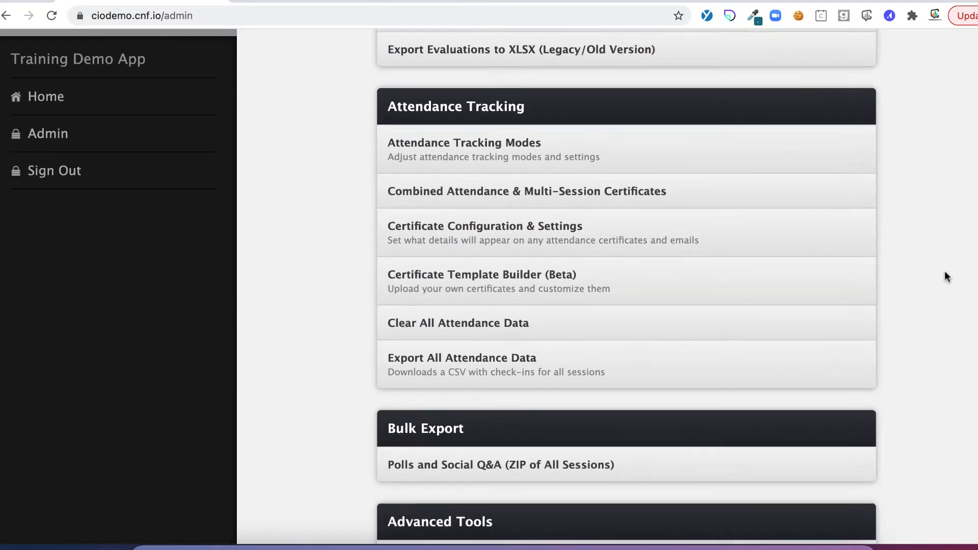
click(451, 272)
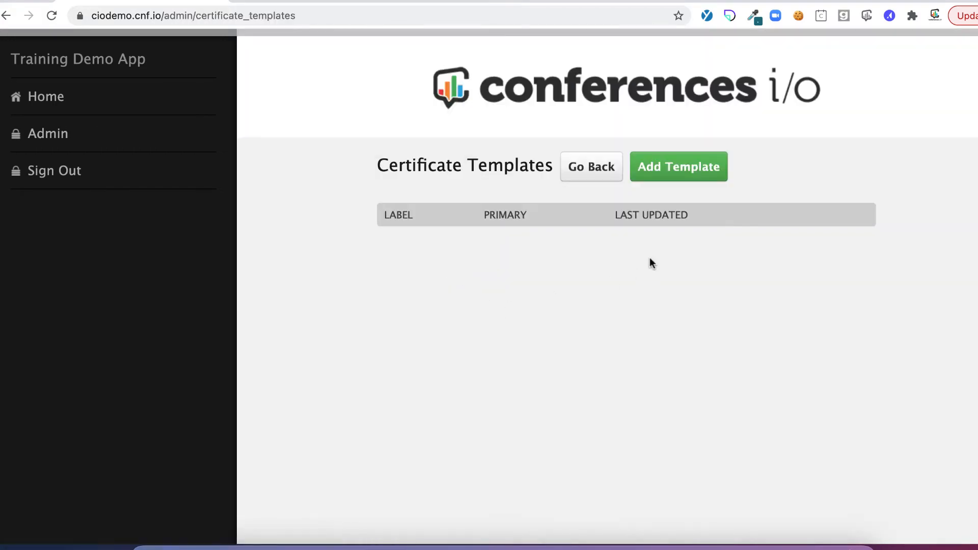
click(693, 176)
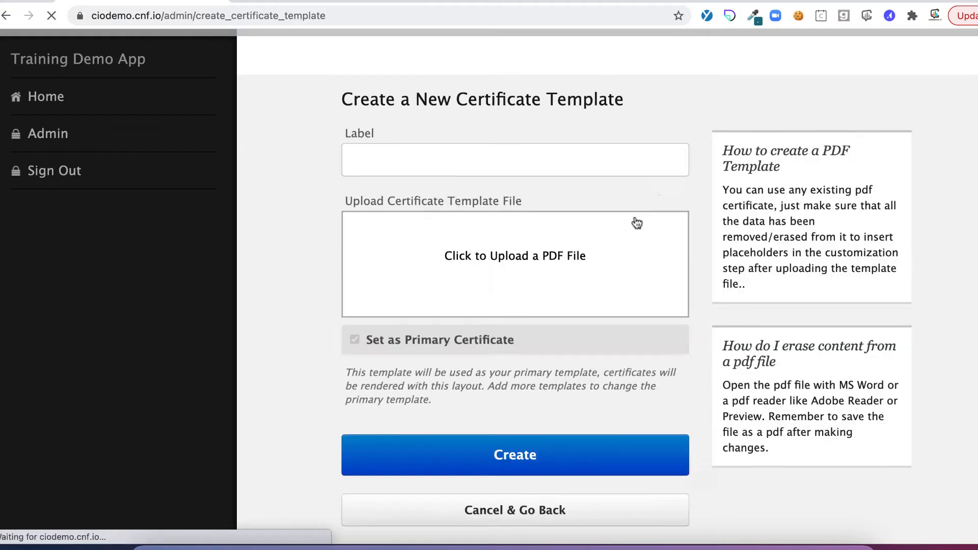
Label the new certificate template "NASBA - GIB".
click(529, 219)
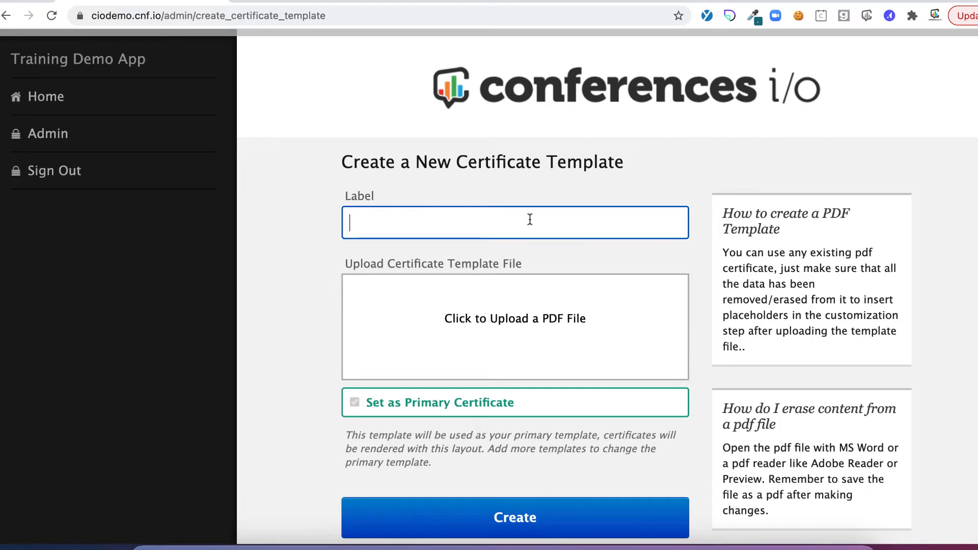
text(NASBA)
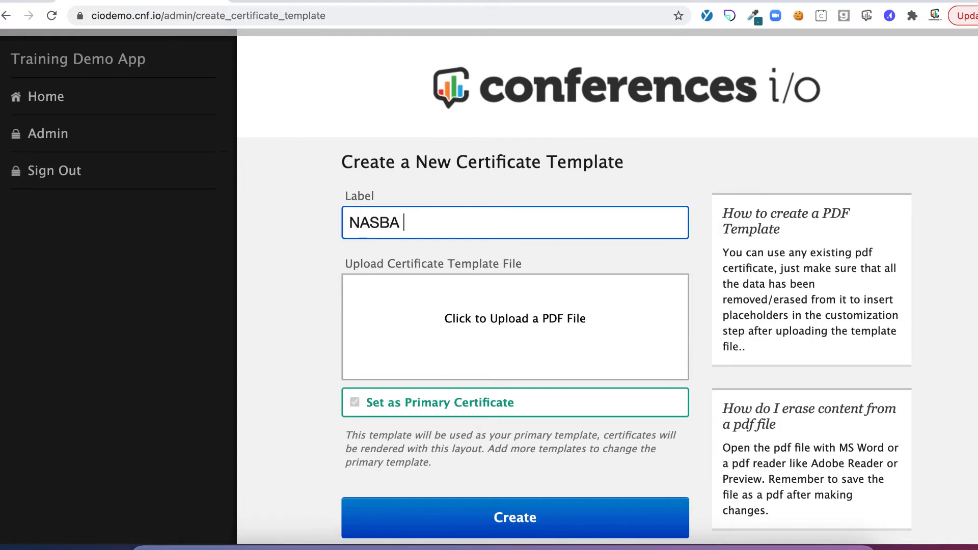
text( - GIB)
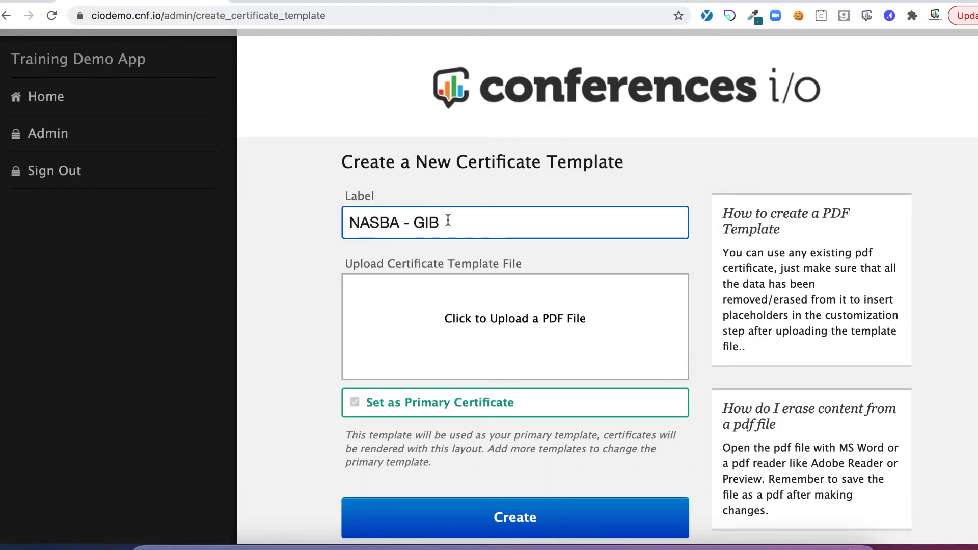
Upload the Cert-Template-NASBA-GIB PDF from the Desktop as the template file and create the template.
scroll(304, 243, down, 1)
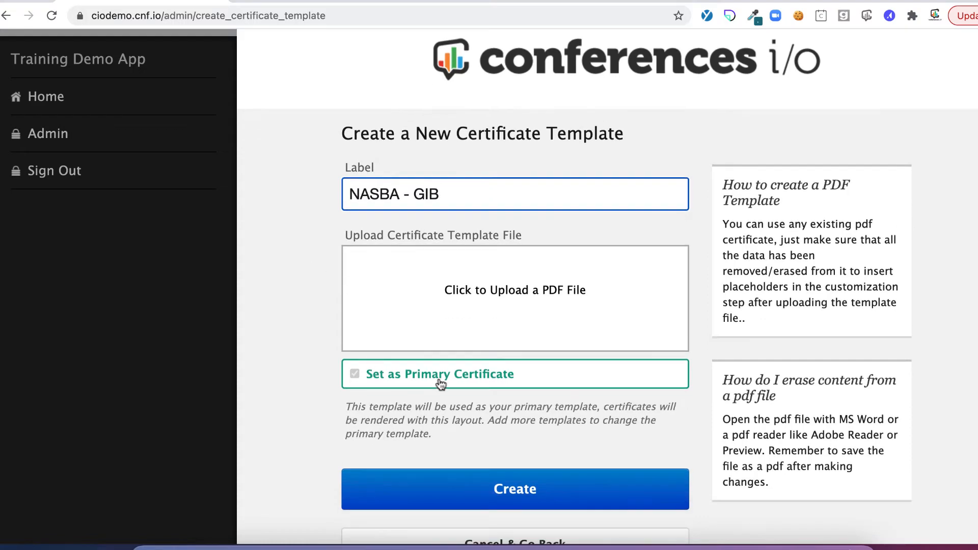
click(484, 286)
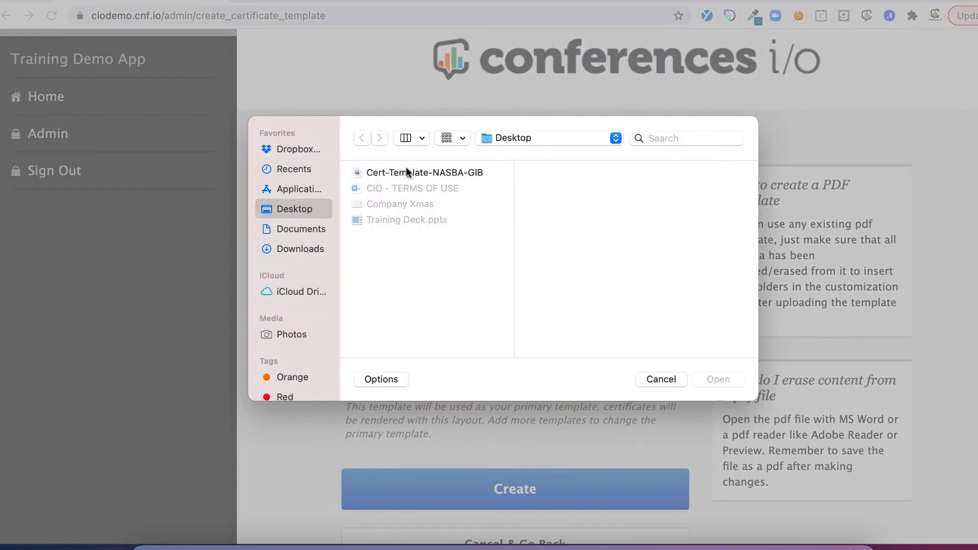
click(402, 171)
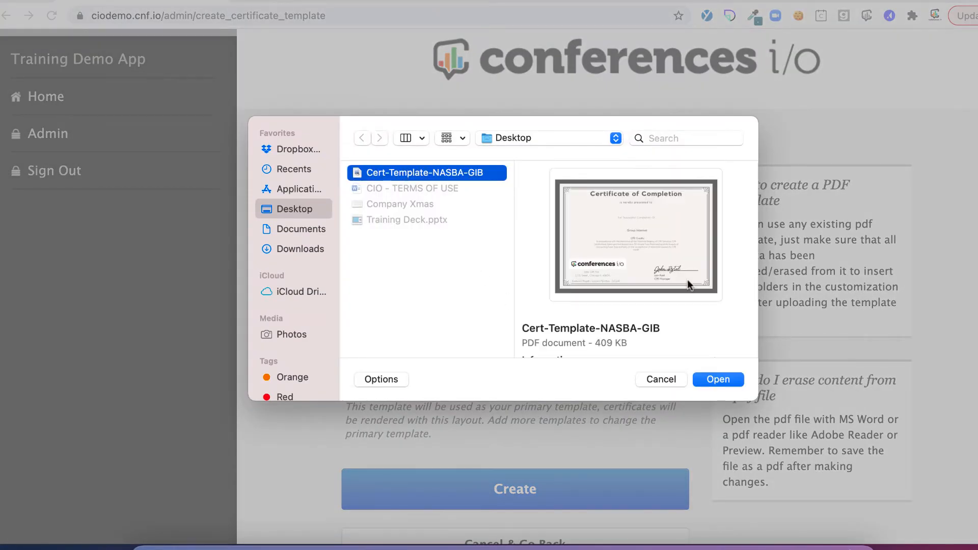
click(717, 379)
scroll(696, 368, down, 1)
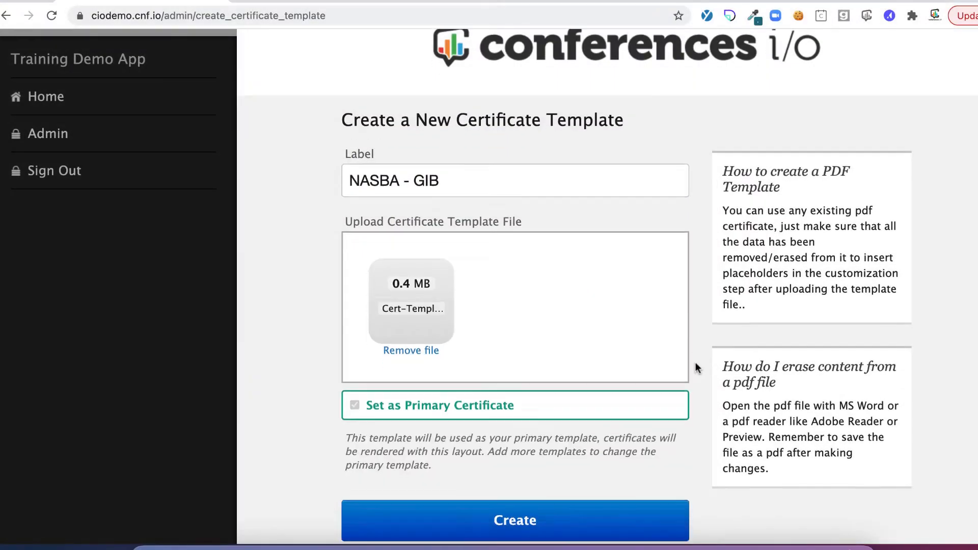
scroll(697, 368, down, 2)
click(574, 465)
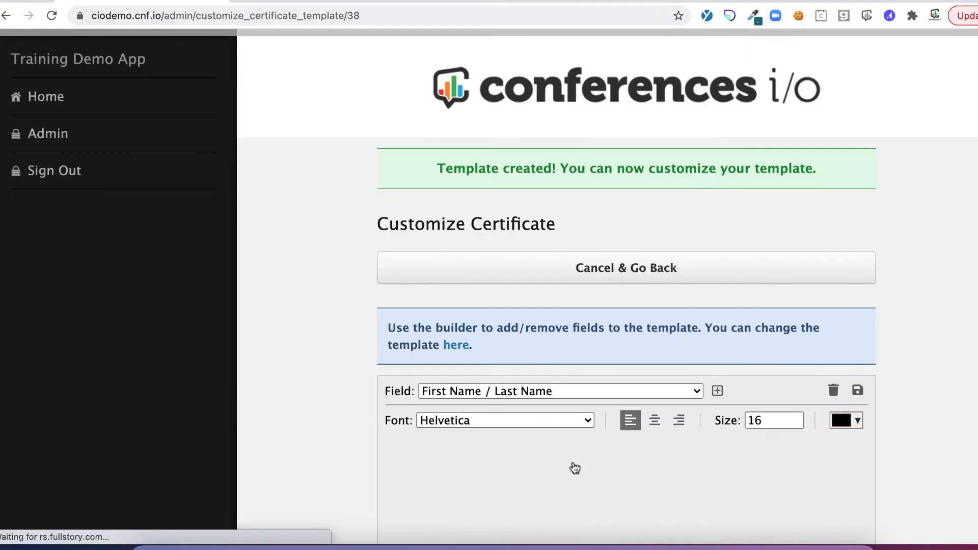
Add the First Name / Last Name field and stretch it across the certificate beneath "is hereby presented to".
scroll(933, 314, down, 1)
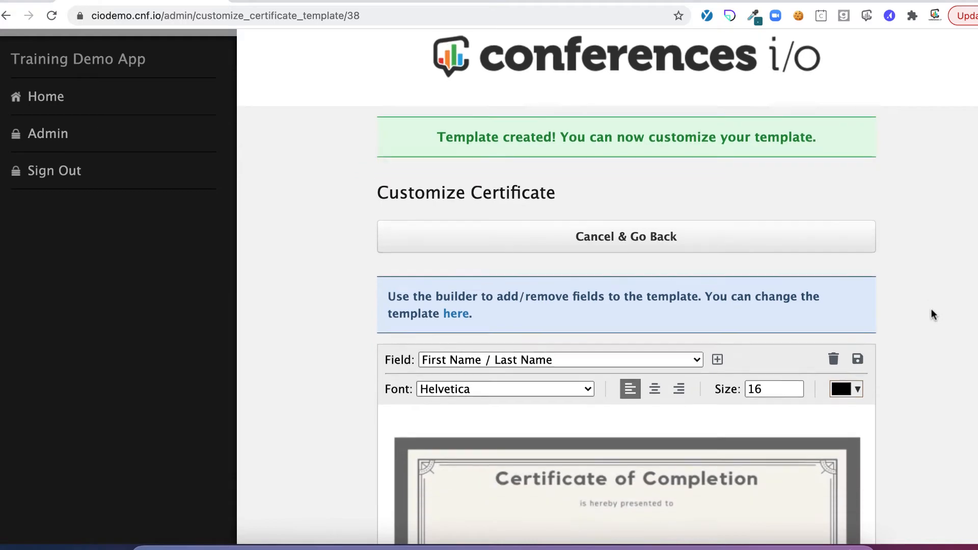
scroll(931, 310, down, 5)
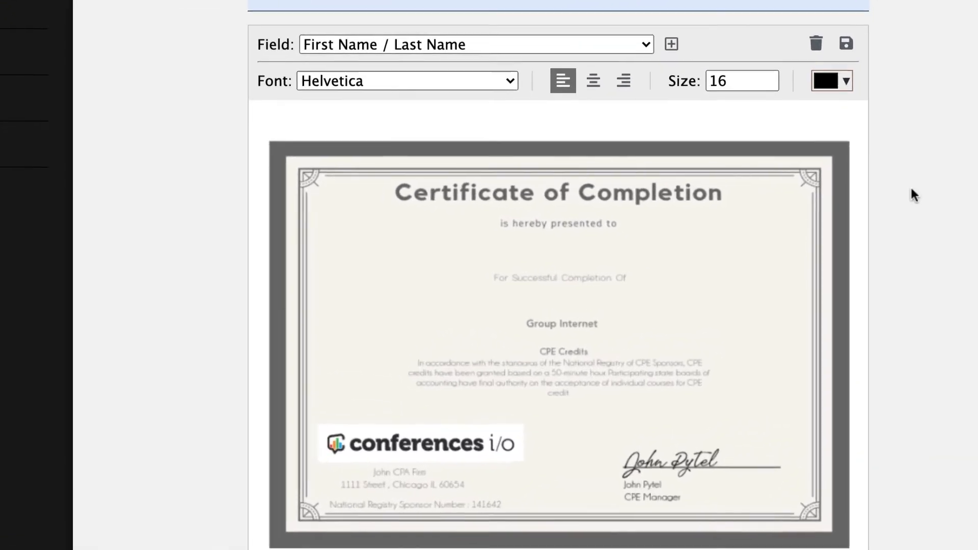
click(646, 44)
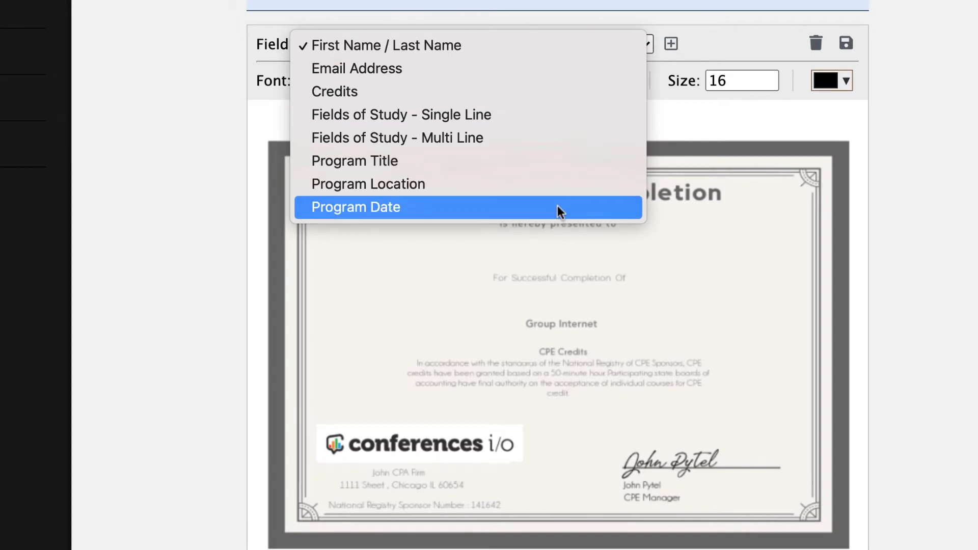
click(703, 17)
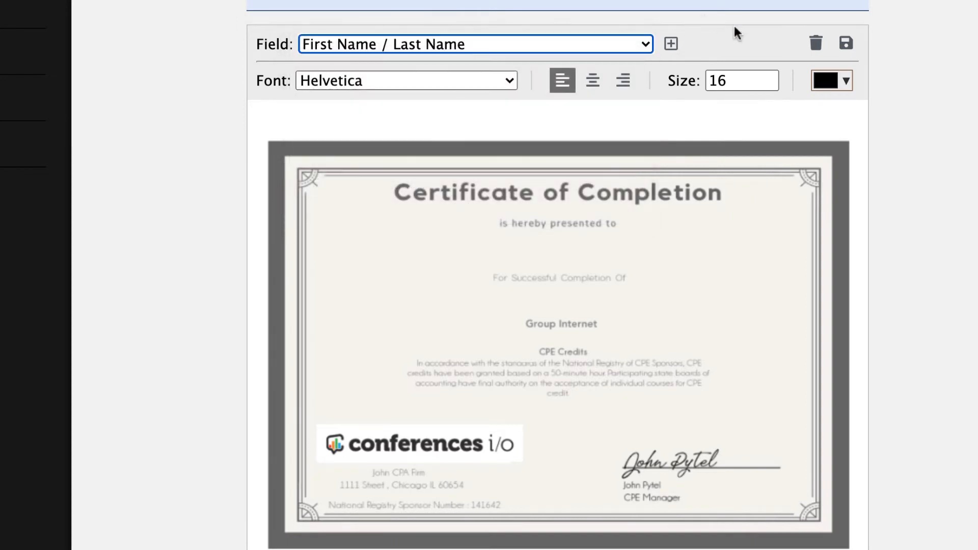
click(671, 44)
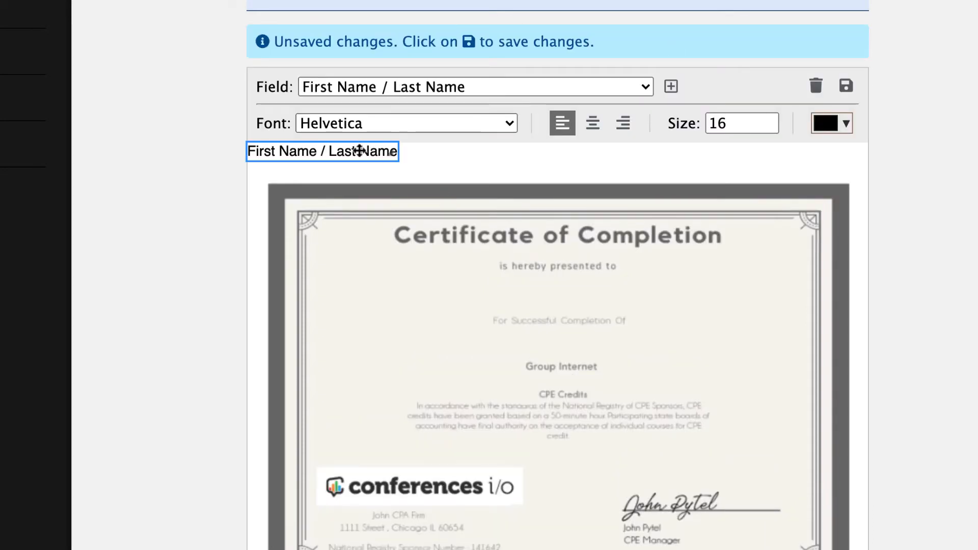
drag(359, 148, 799, 302)
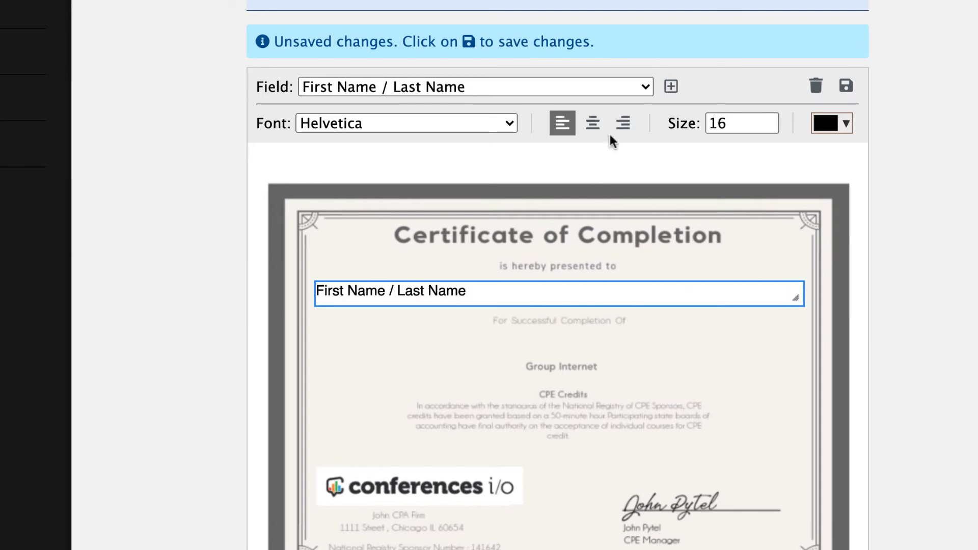
Center the First Name / Last Name text at size 21 and nudge the field slightly upward.
click(592, 126)
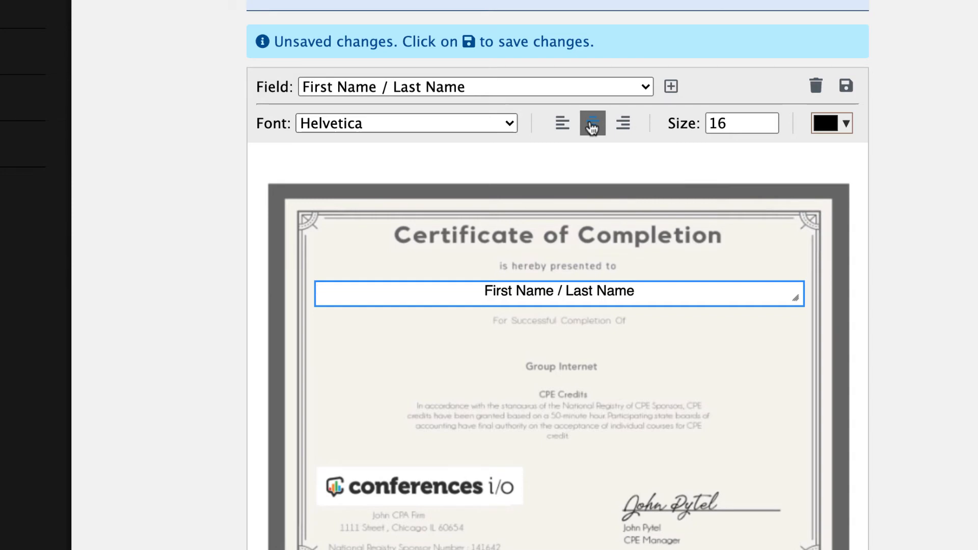
click(768, 117)
click(768, 117)
click(769, 117)
click(769, 118)
click(768, 117)
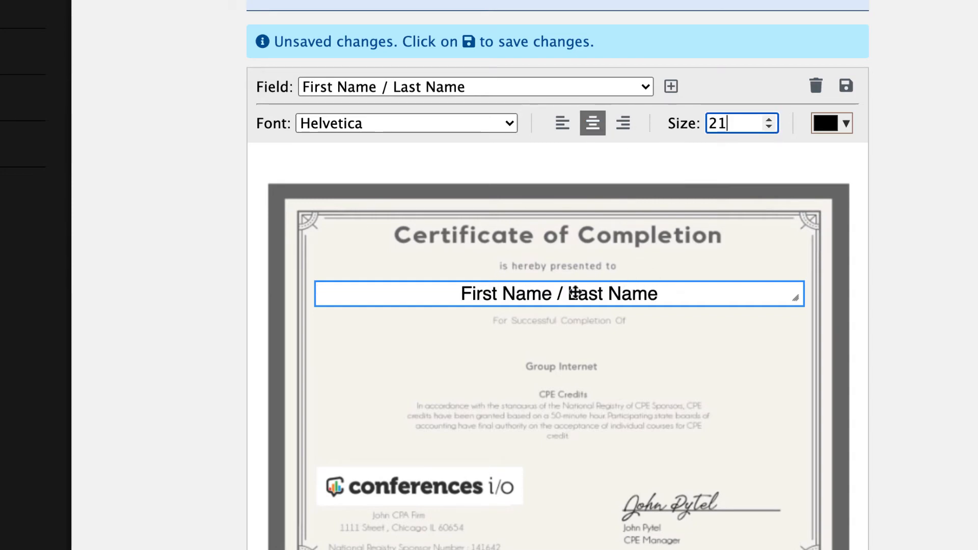
drag(574, 292, 574, 289)
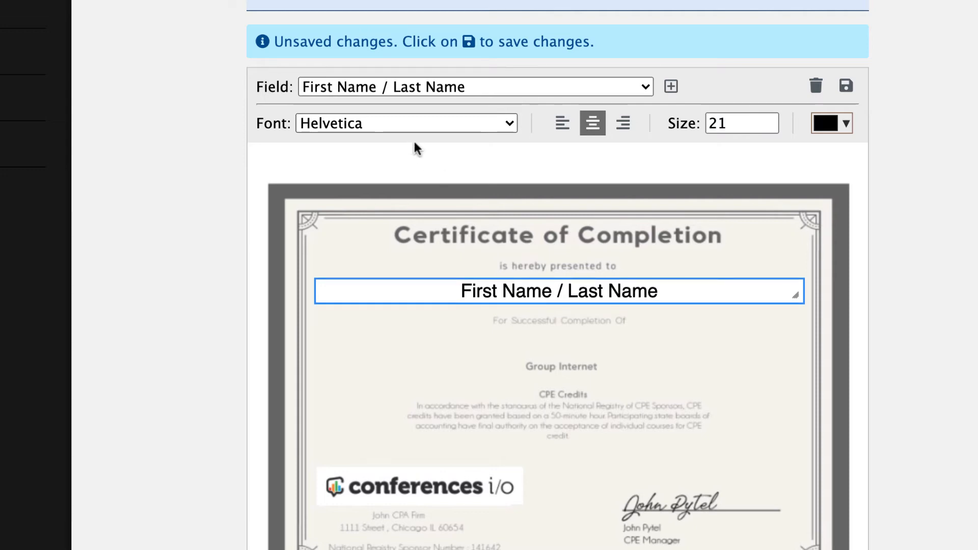
Change the First Name / Last Name text color to dark gray, keeping the Helvetica font.
click(507, 124)
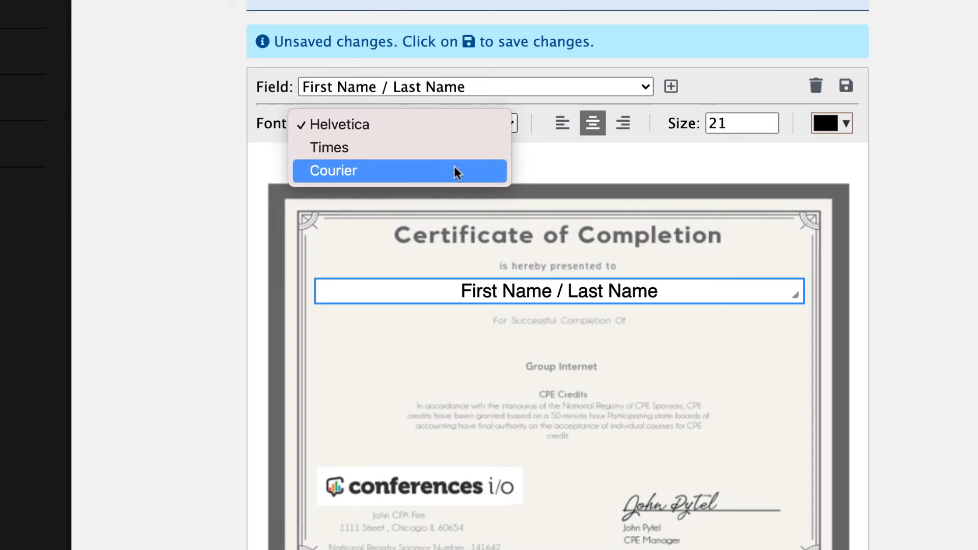
click(530, 160)
click(835, 130)
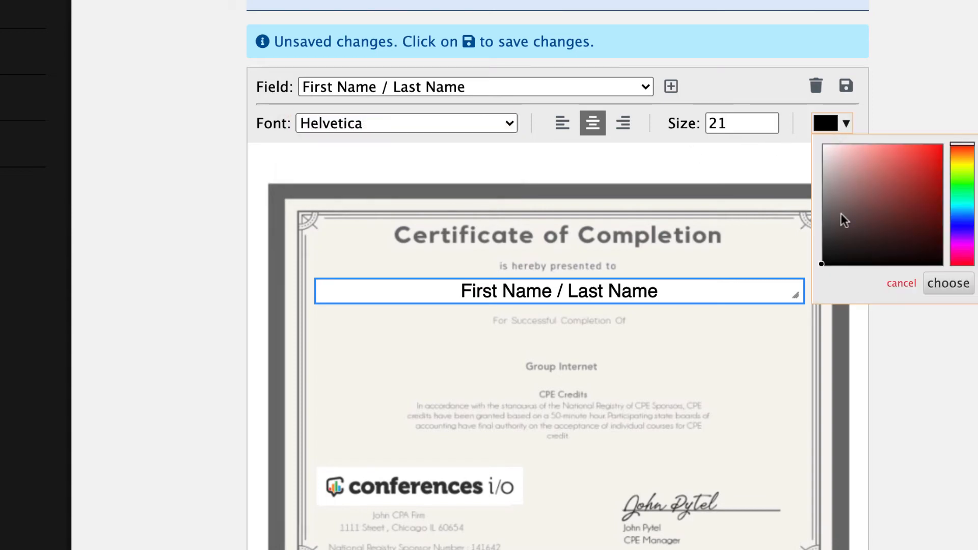
click(824, 213)
click(931, 283)
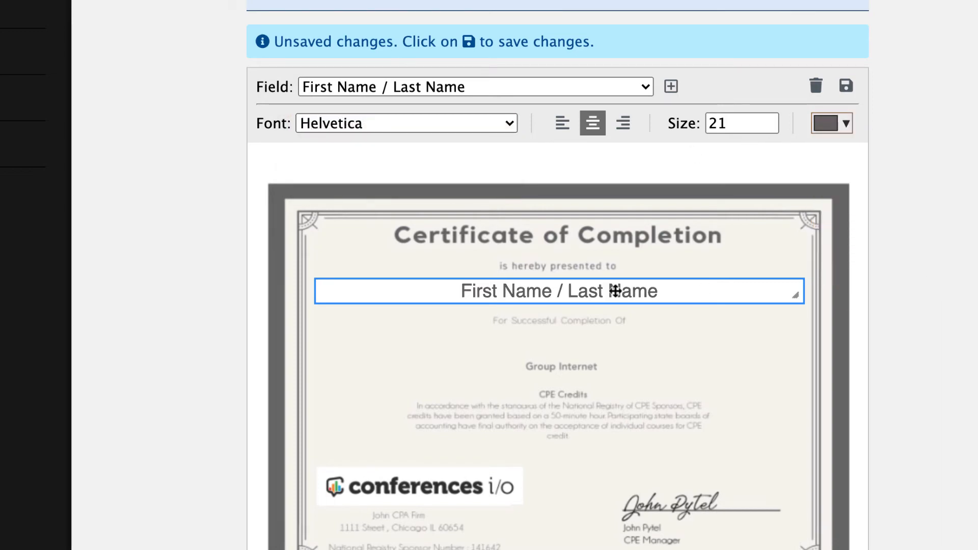
Add the Program Title field beneath "For Successful Completion Of" and widen it to match the name field.
click(463, 80)
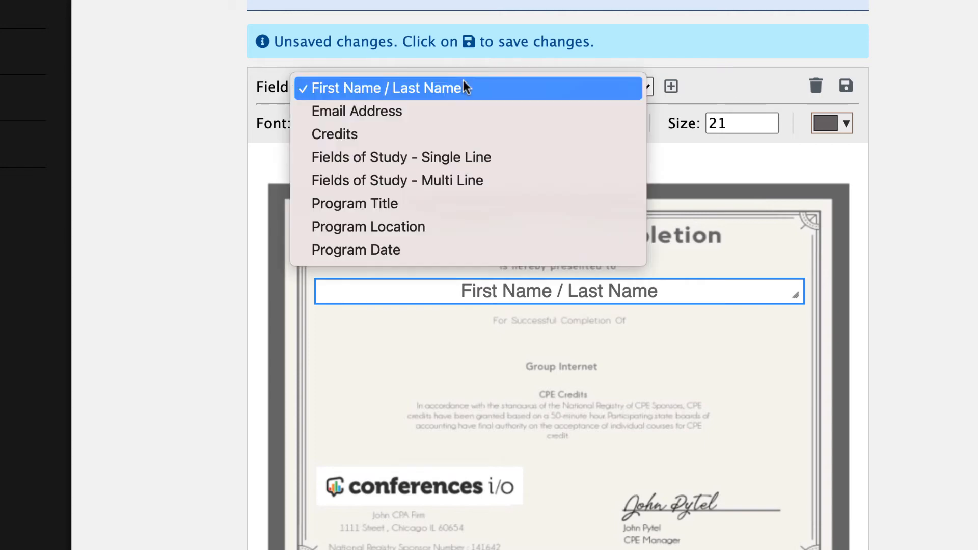
click(340, 204)
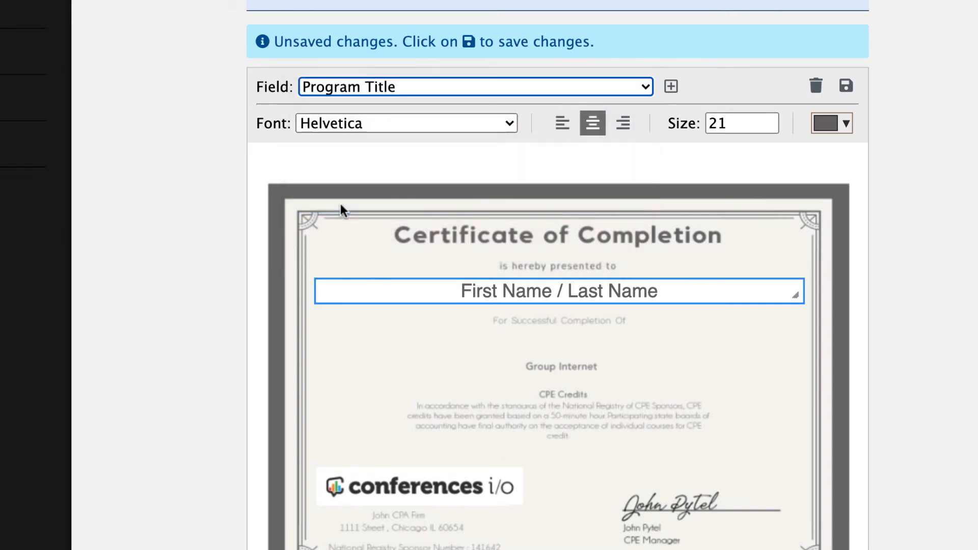
click(671, 86)
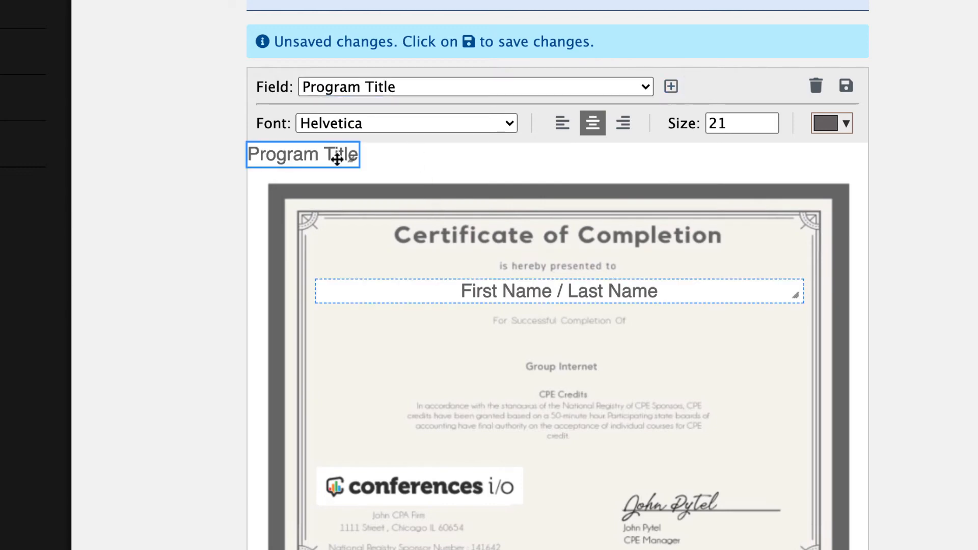
drag(299, 153, 794, 346)
drag(725, 343, 658, 339)
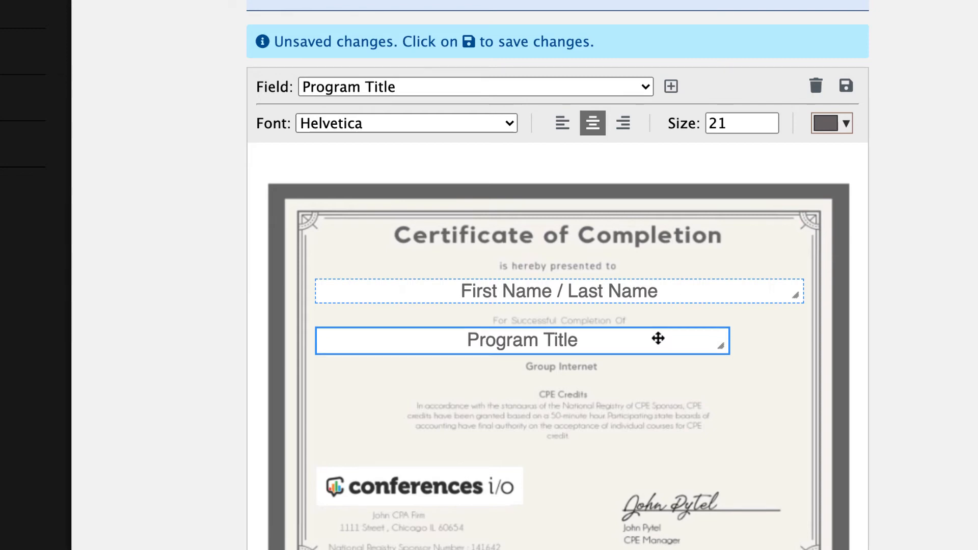
drag(722, 346, 794, 342)
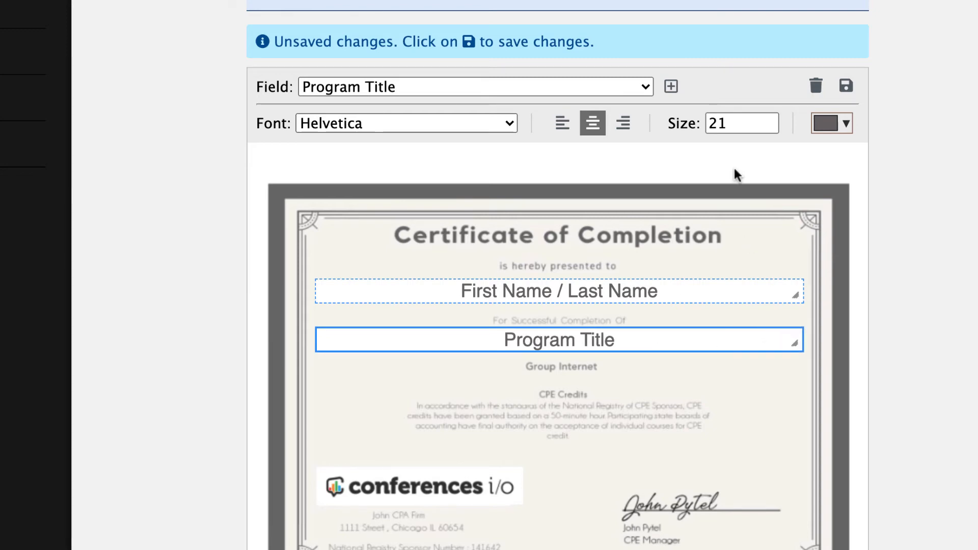
Set the Program Title text size to 15, nudge the field slightly downward and deselect it.
click(764, 128)
click(765, 128)
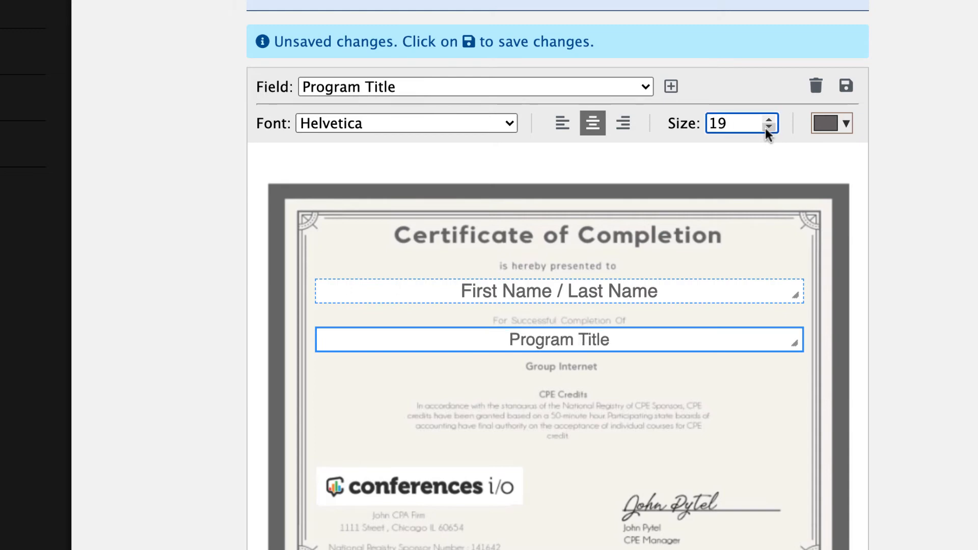
click(767, 128)
click(767, 129)
click(767, 128)
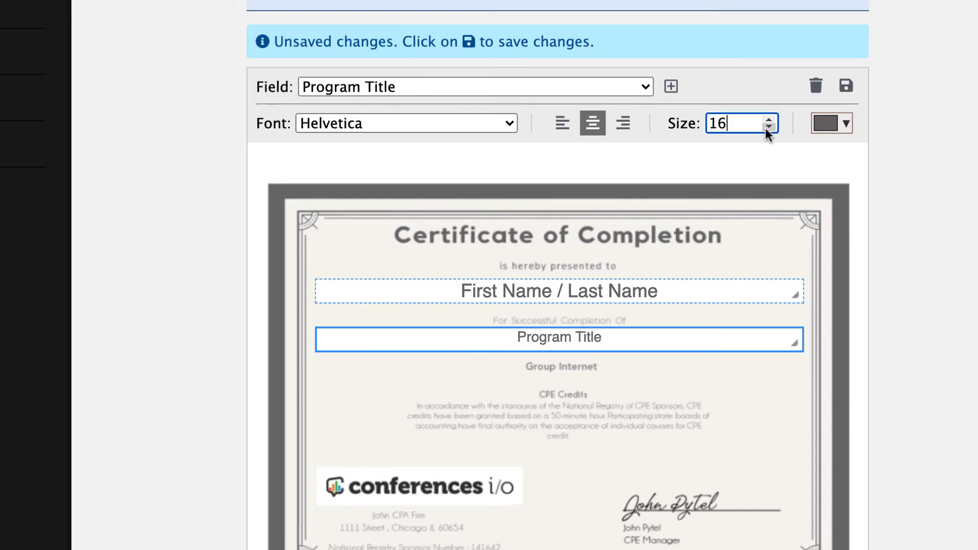
click(766, 128)
drag(583, 338, 584, 340)
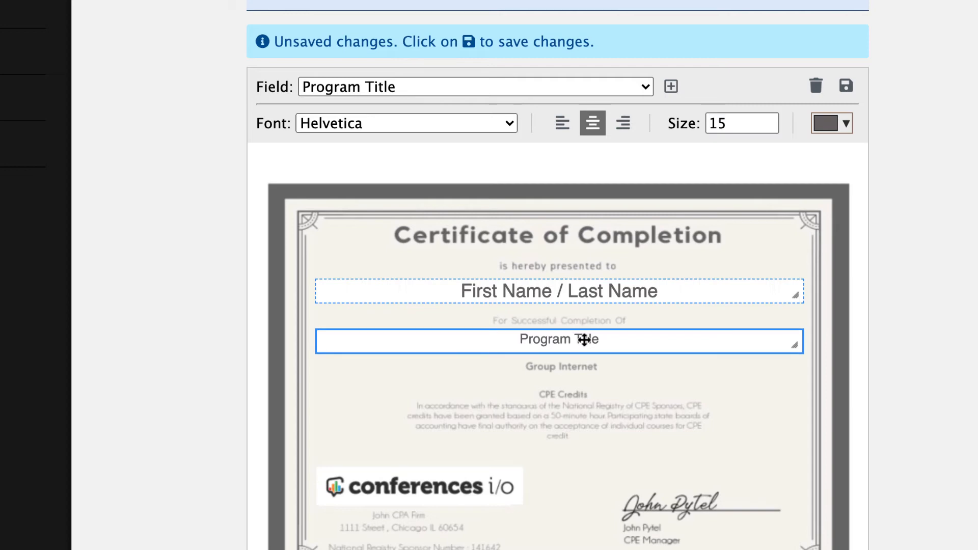
click(515, 152)
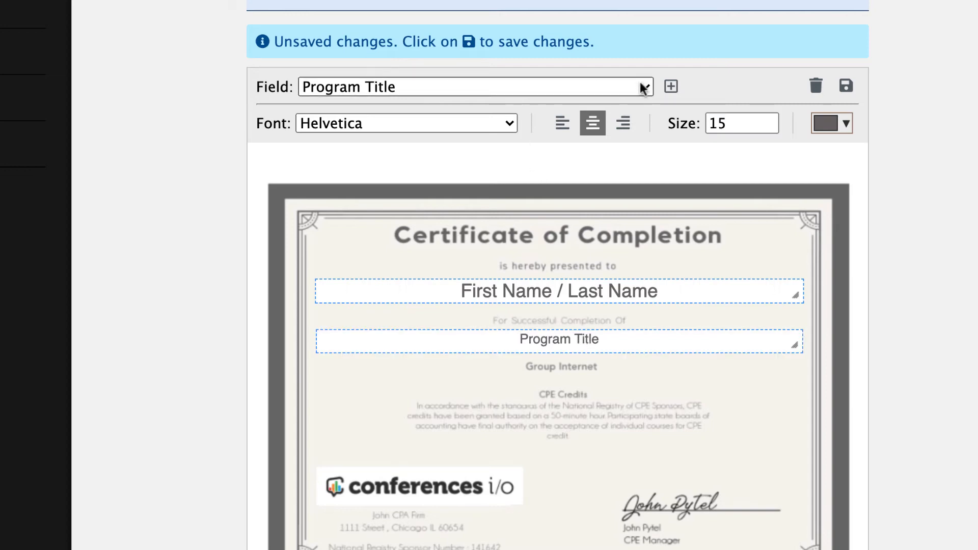
Add the Fields of Study - Single Line field beneath "Group Internet" and widen it around the certificate's center.
click(641, 87)
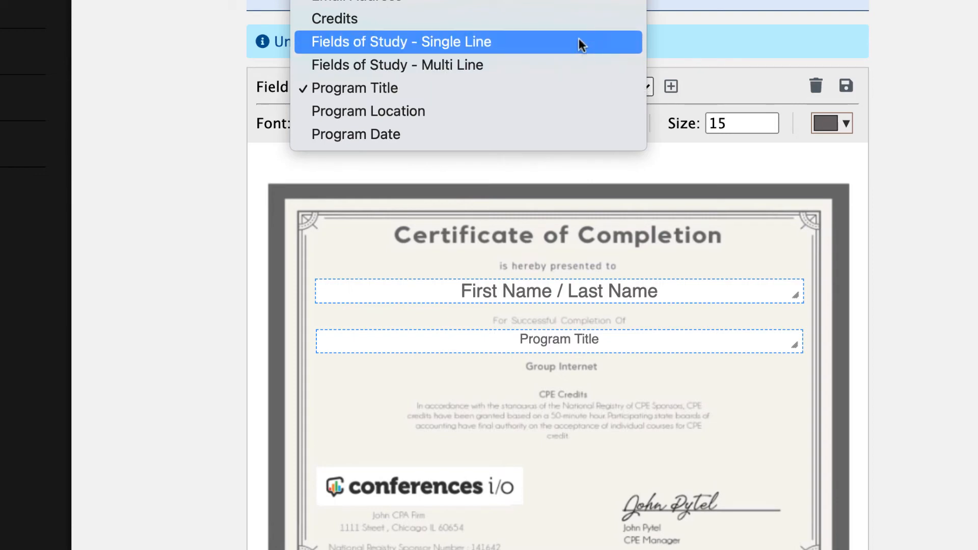
click(456, 42)
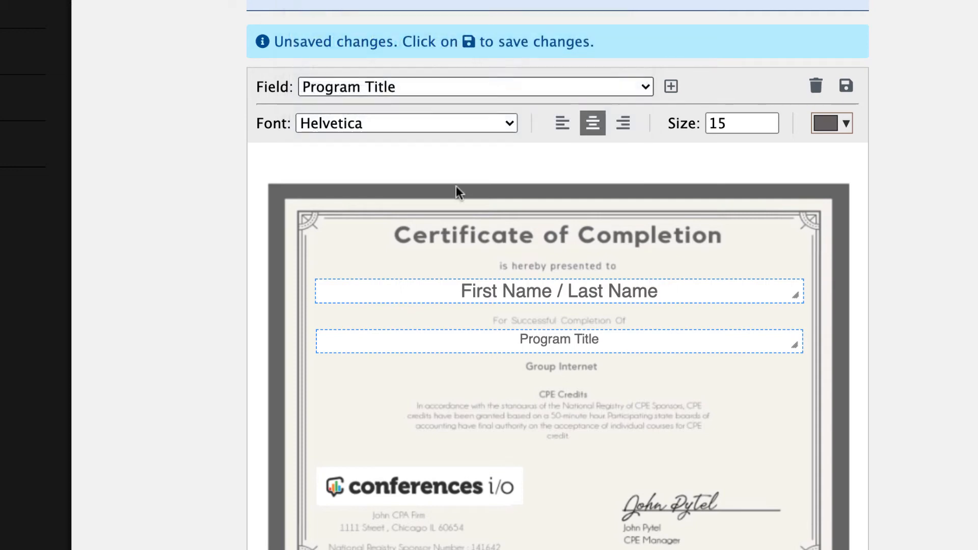
click(671, 86)
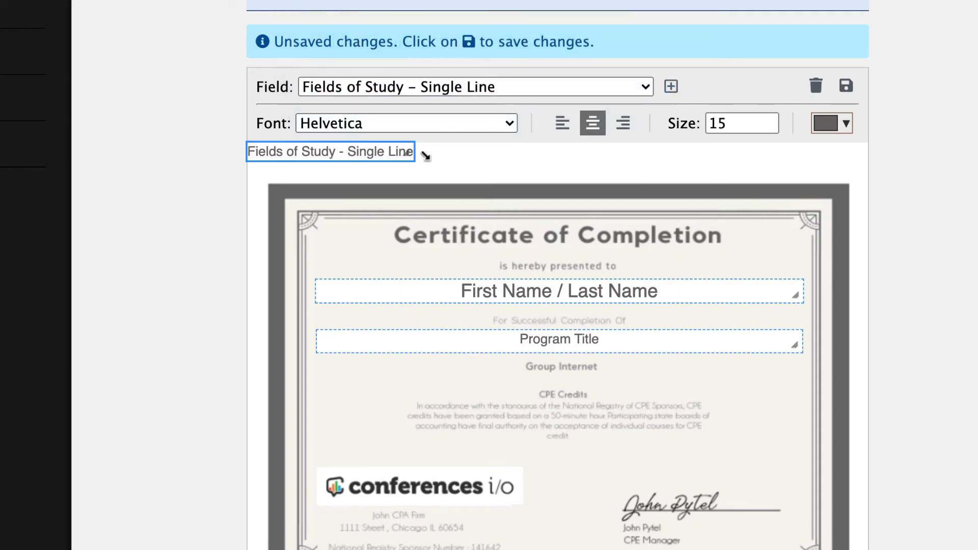
drag(382, 151, 735, 381)
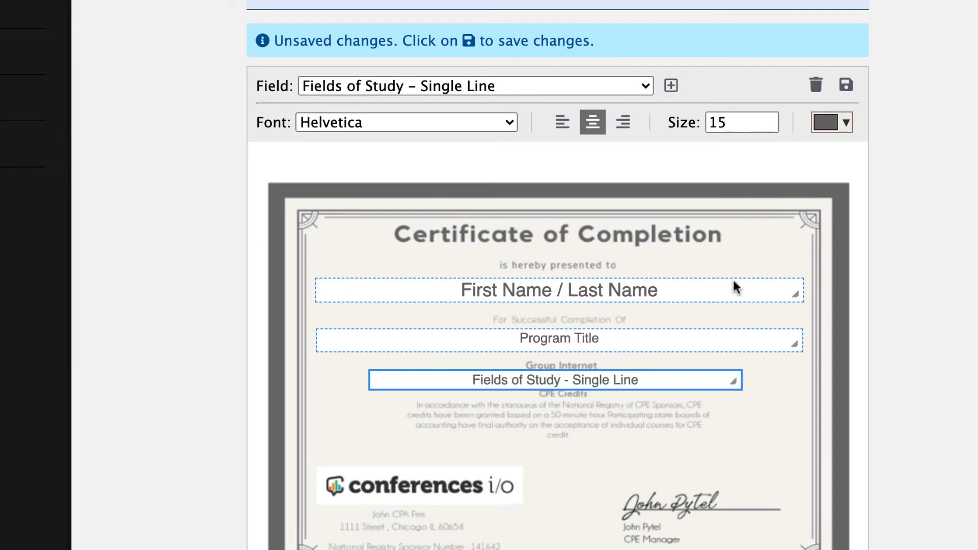
Set the Fields of Study - Single Line text size to 13, nudge the field slightly downward and deselect it.
click(770, 126)
click(769, 126)
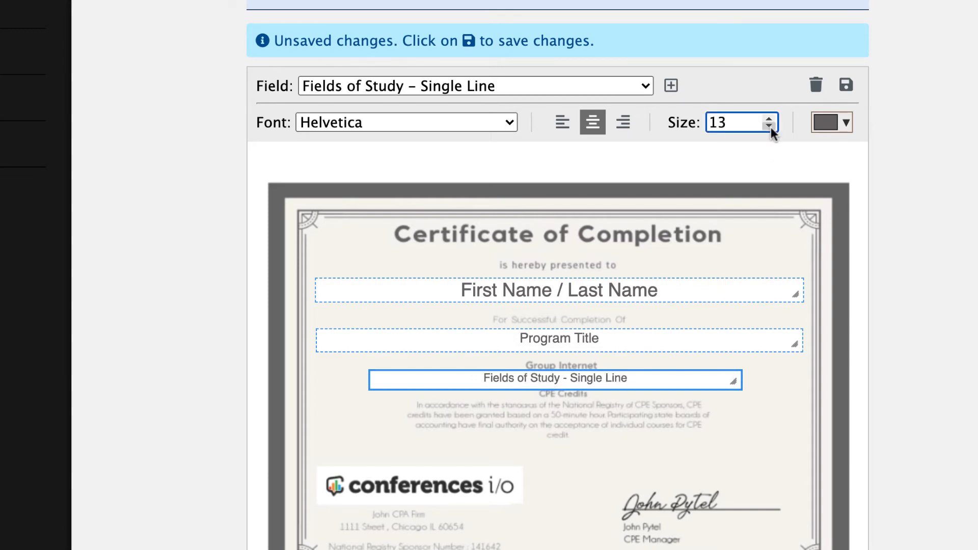
click(587, 376)
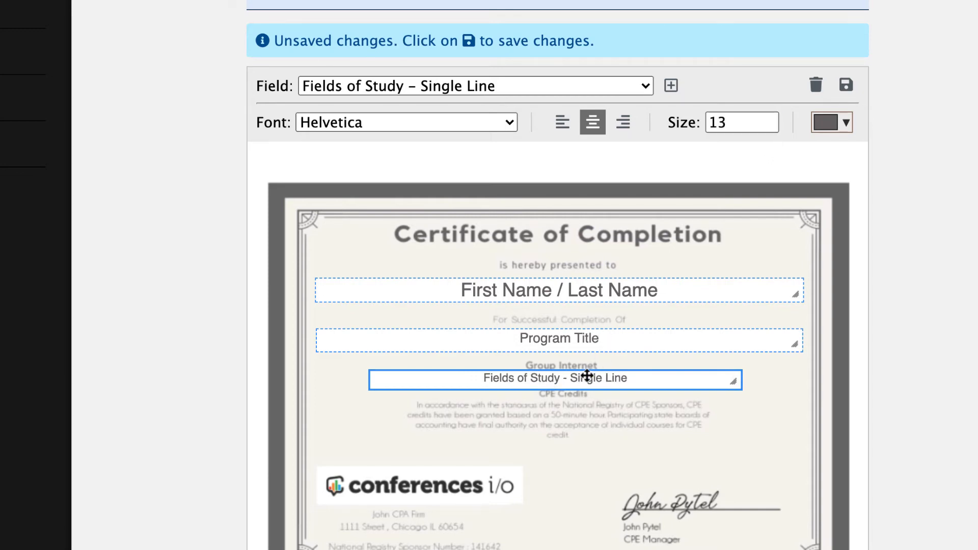
drag(586, 376, 587, 376)
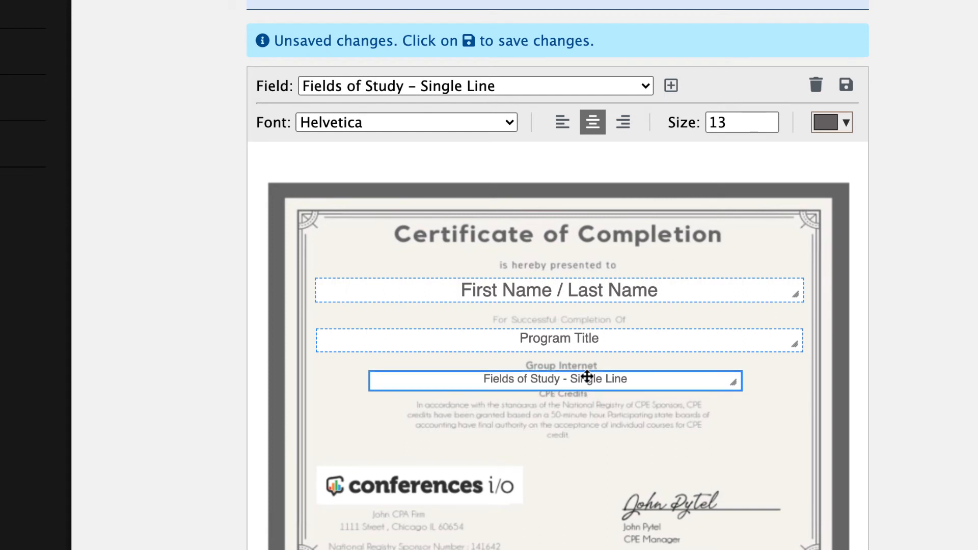
click(447, 164)
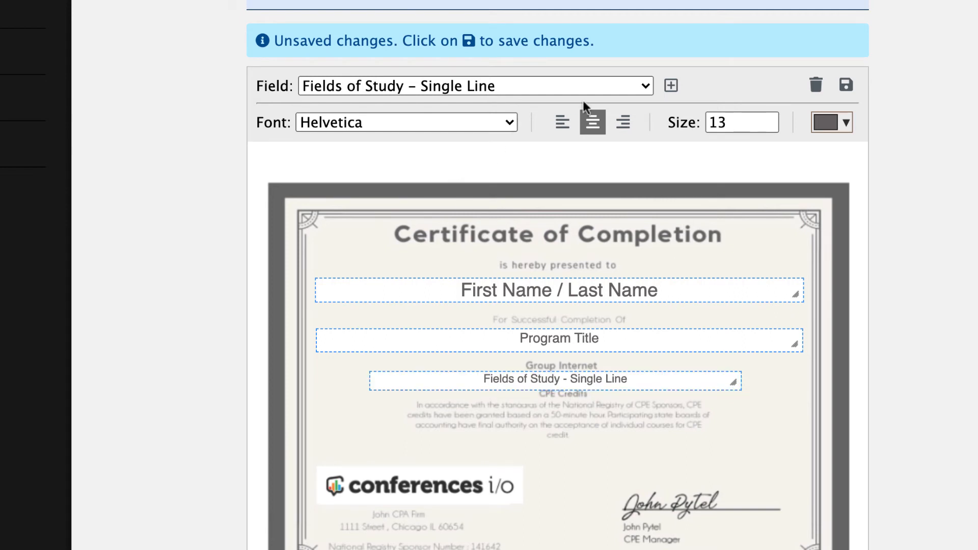
Add the Credits field and place it directly in front of the "CPE Credits" text.
click(644, 88)
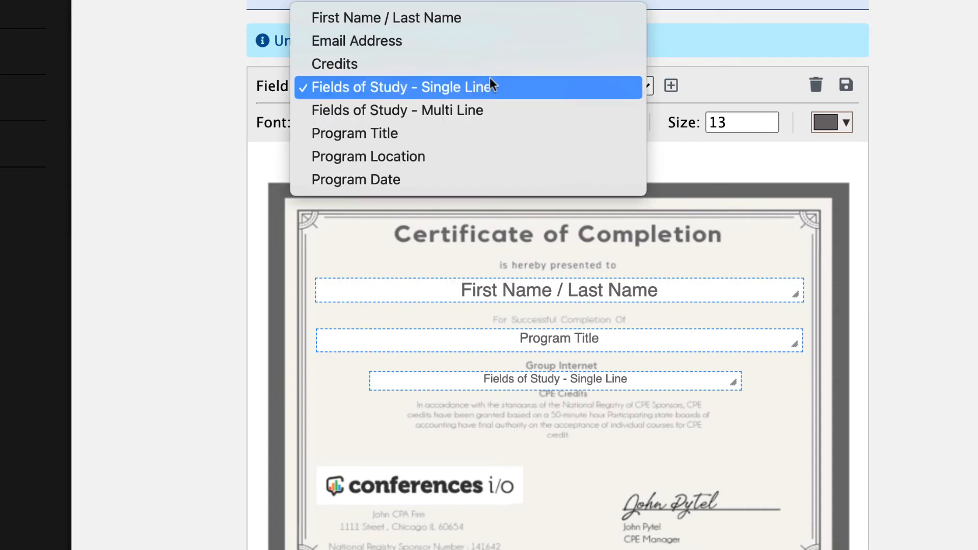
click(349, 64)
click(670, 86)
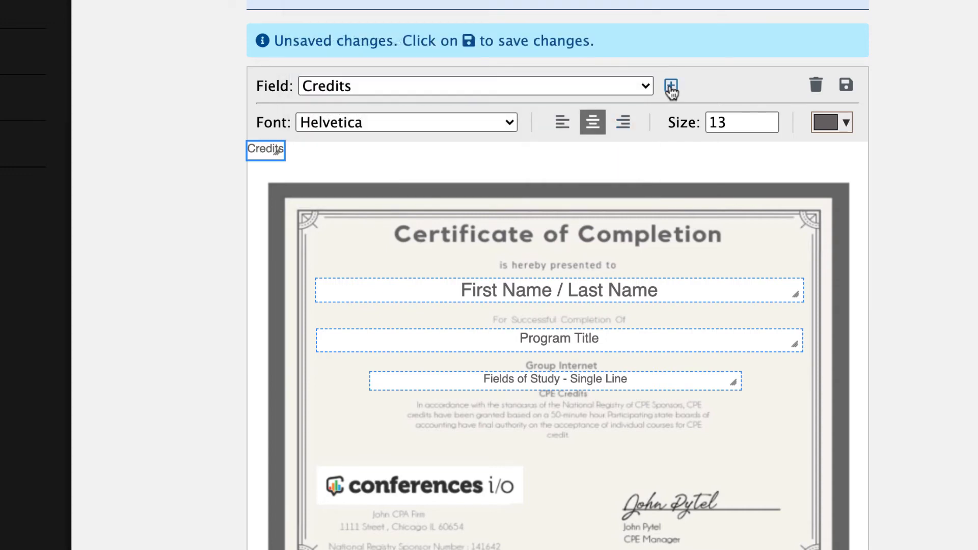
drag(262, 148, 516, 397)
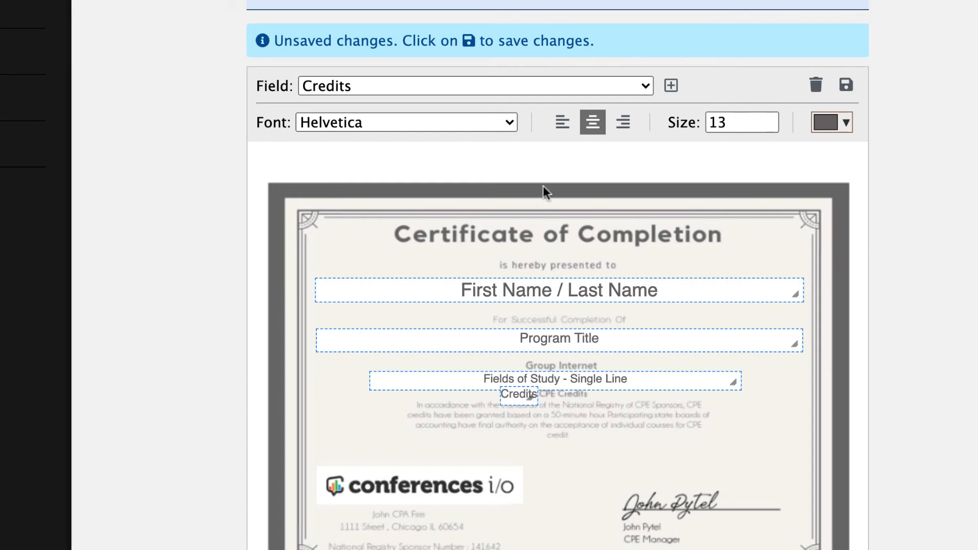
Choose right alignment and text size 11 for Credits, and save the certificate template.
click(625, 123)
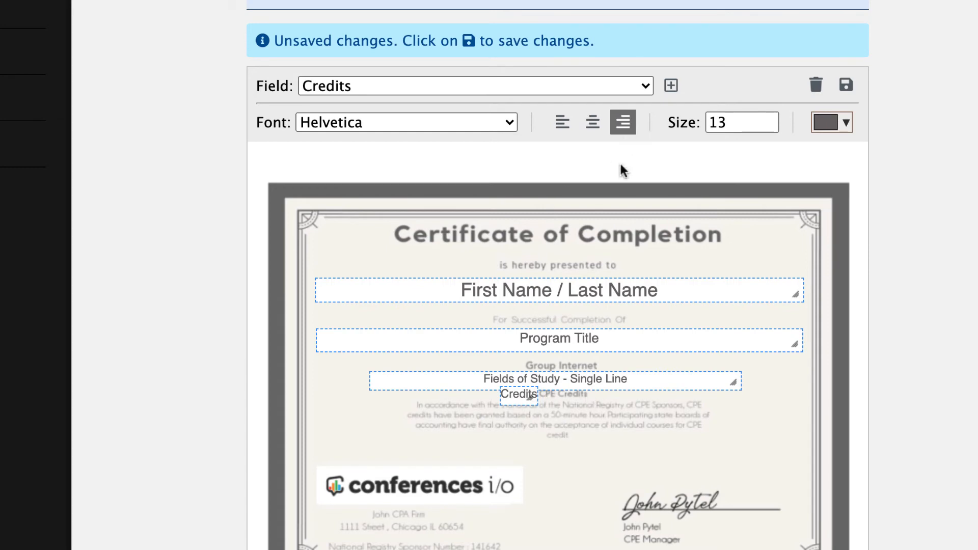
click(770, 126)
click(770, 126)
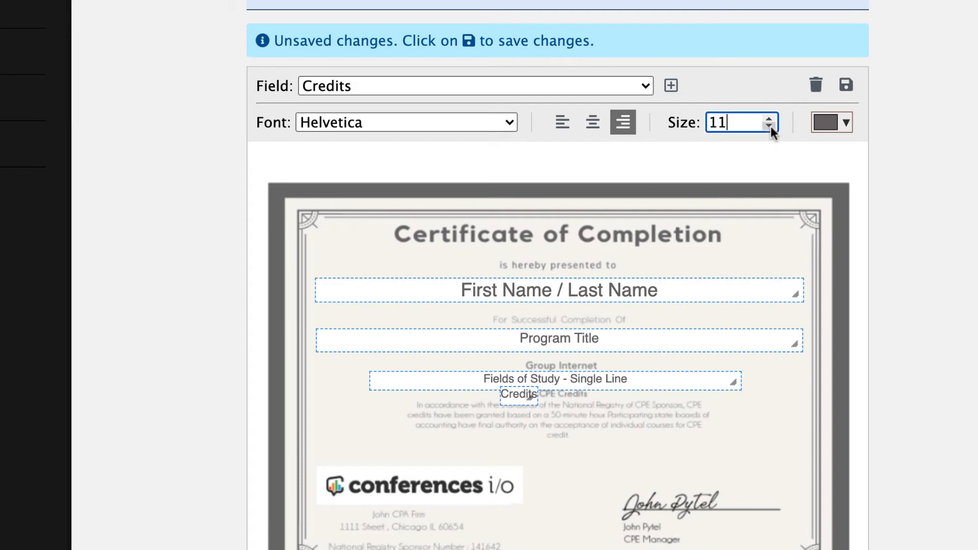
click(754, 148)
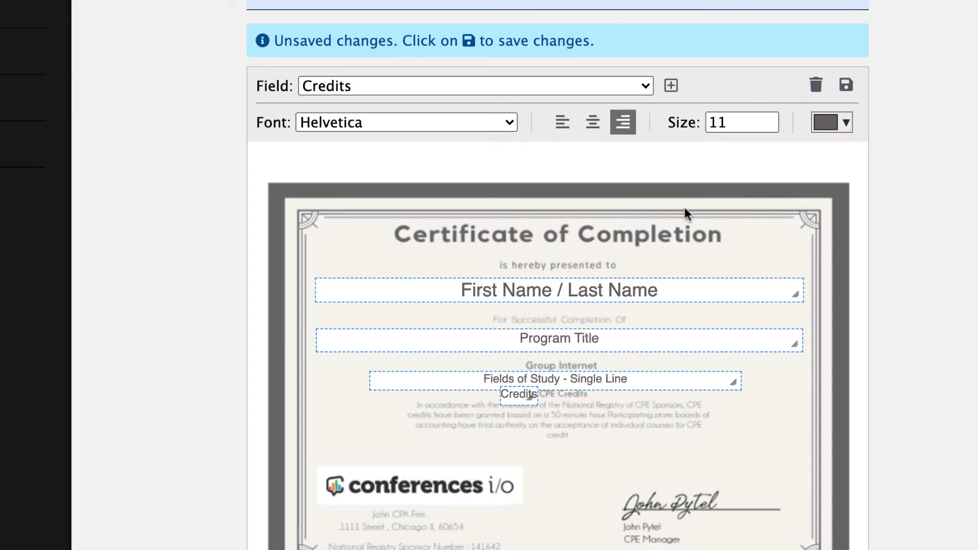
click(846, 87)
Go to the session management in the app administration and open the attendance management of Test Session.
scroll(890, 95, up, 5)
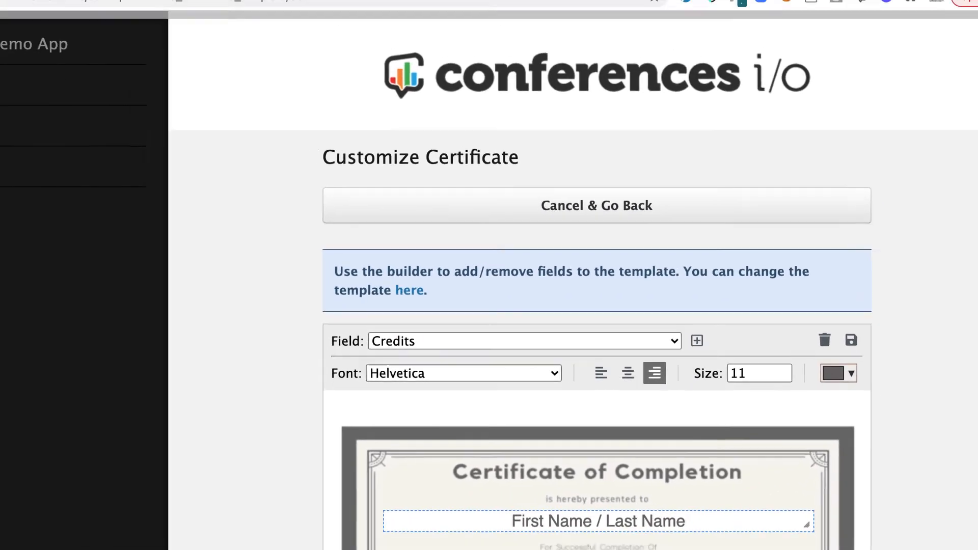
click(74, 153)
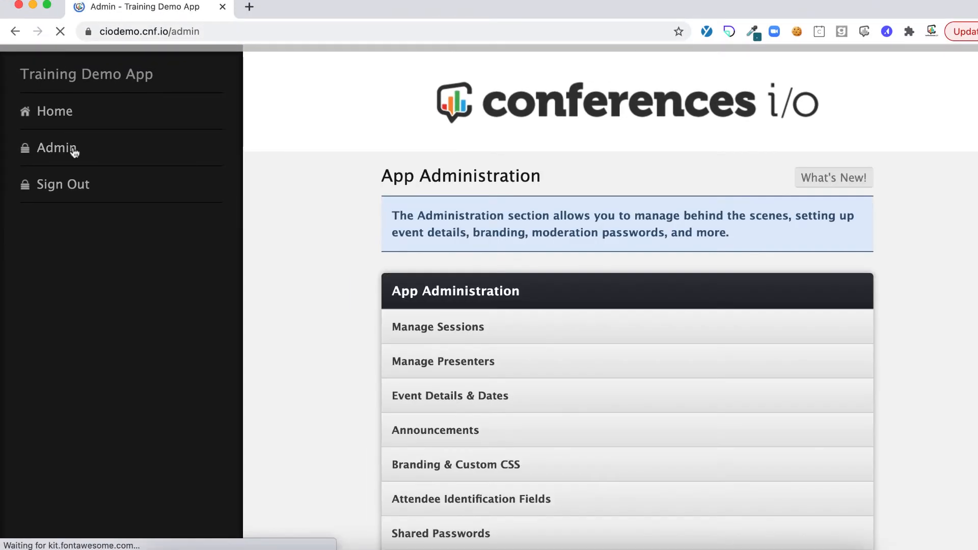
scroll(264, 199, down, 3)
scroll(279, 212, down, 3)
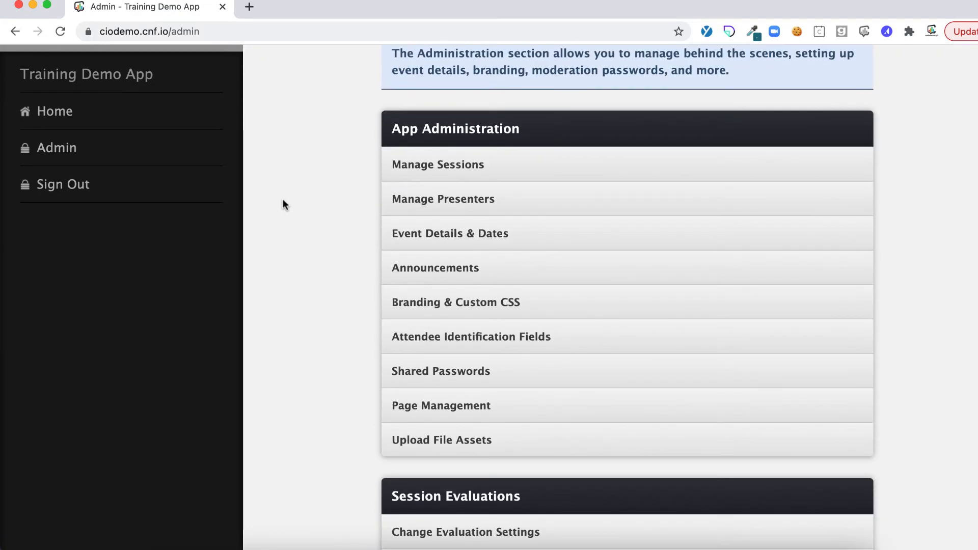
click(451, 164)
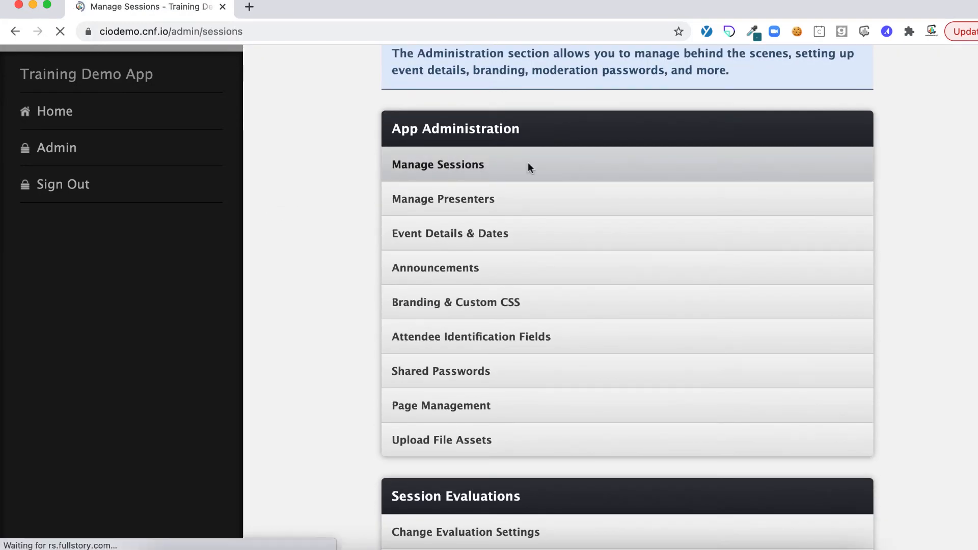
scroll(603, 303, down, 3)
click(620, 379)
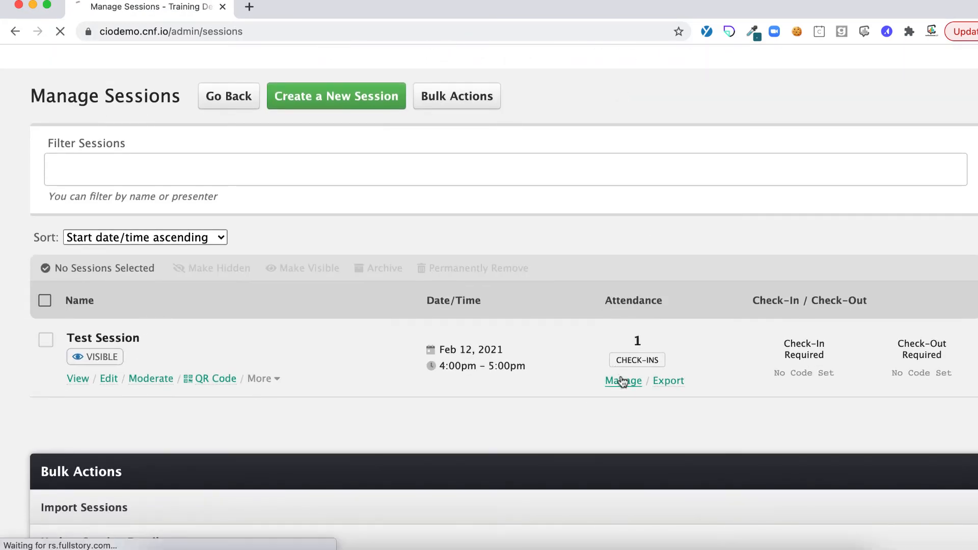
Download the checked-in attendee's PDF certificate for Test Session and open the downloaded file.
scroll(575, 283, down, 5)
scroll(555, 236, down, 2)
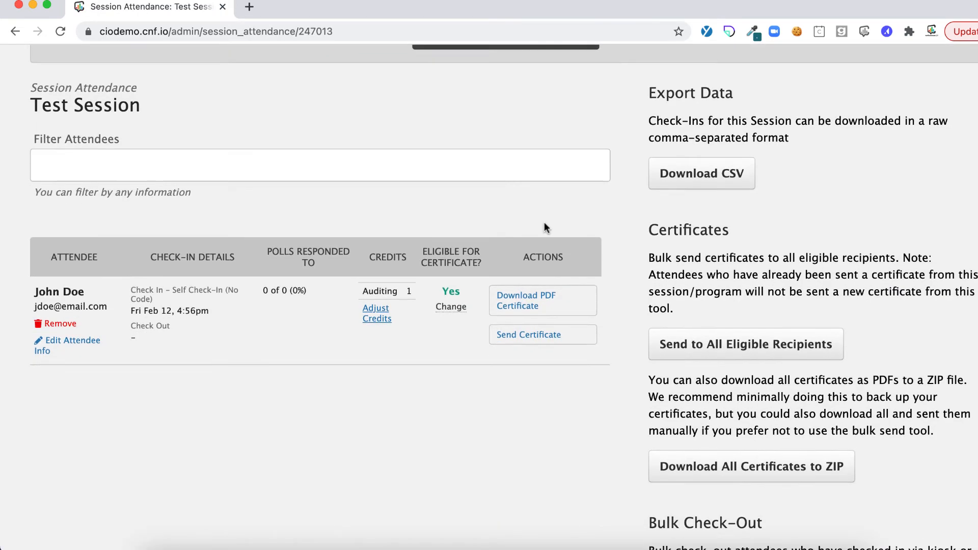
click(528, 293)
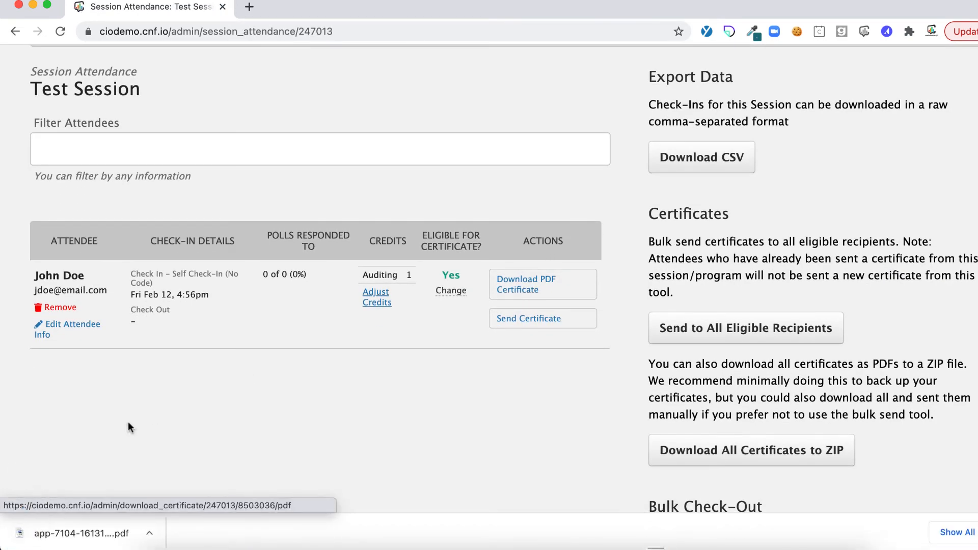
click(71, 533)
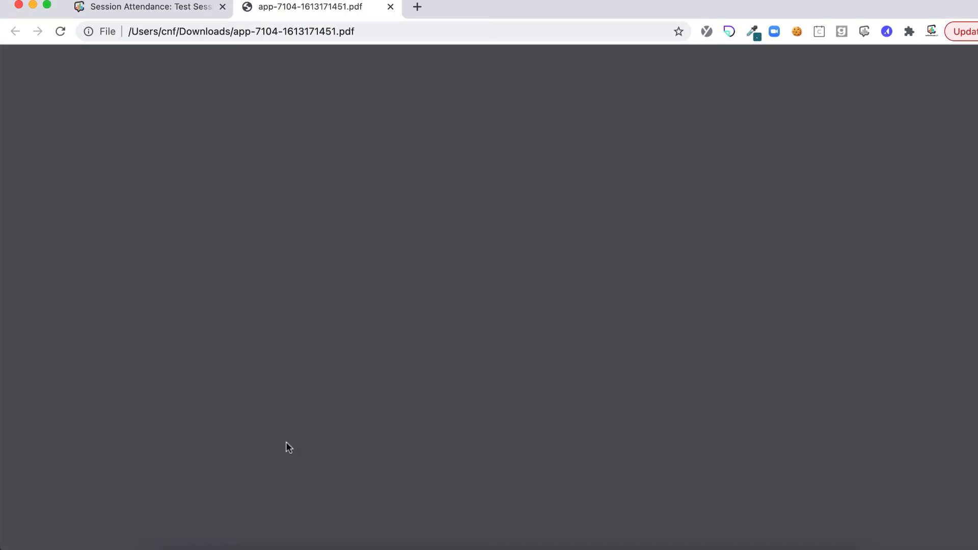
scroll(385, 388, down, 1)
scroll(386, 388, down, 2)
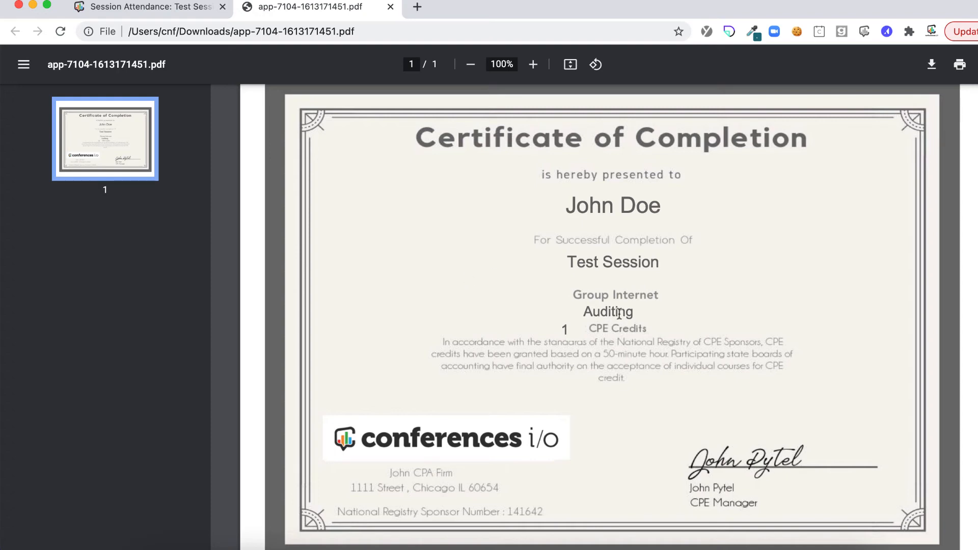
Check the field of study and the credit number placement on the generated certificate, and close the PDF.
drag(583, 312, 630, 314)
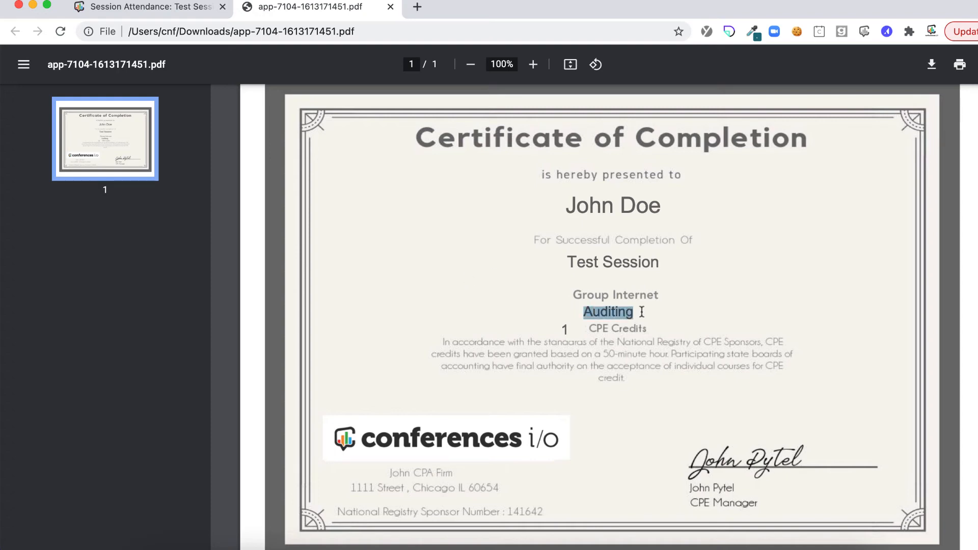
click(642, 312)
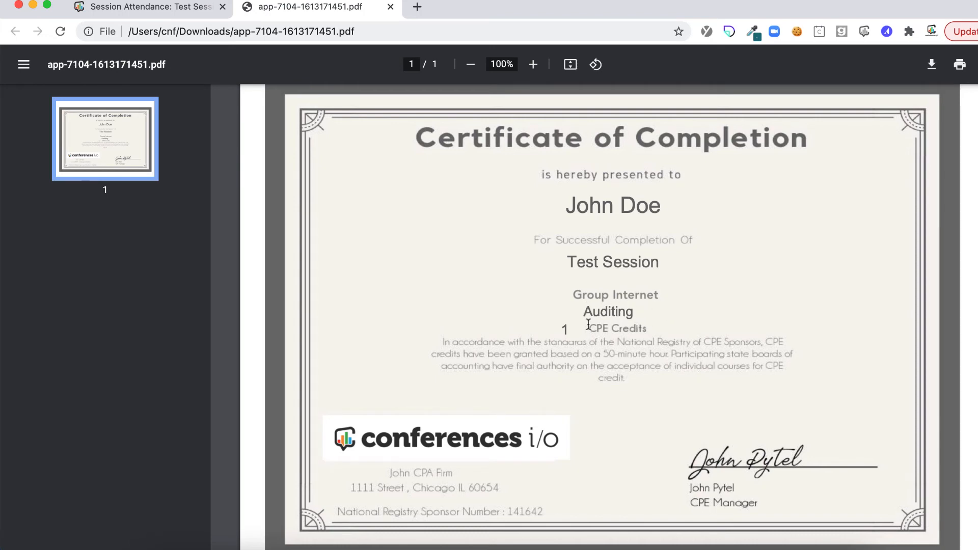
drag(556, 328, 562, 331)
click(391, 9)
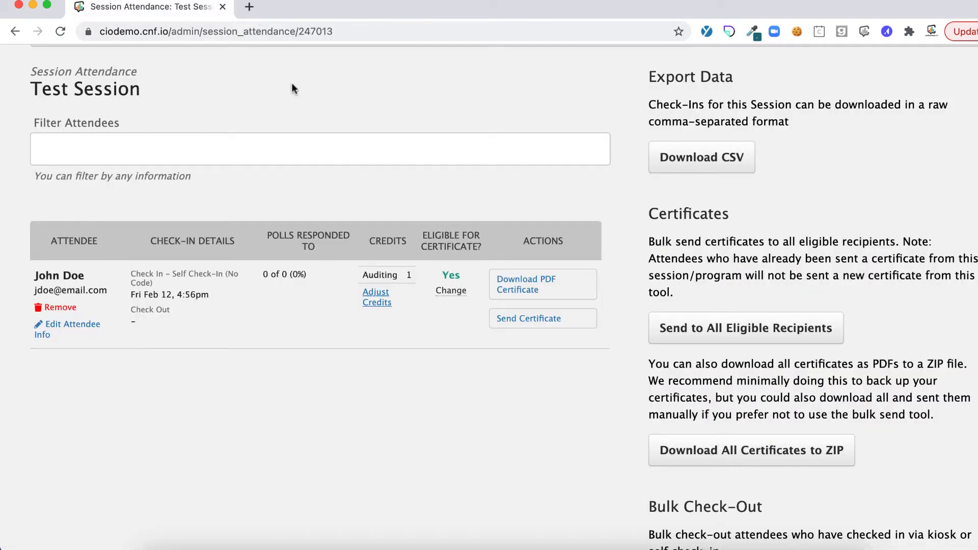
Return to the app administration and reopen the NASBA - GIB template for customization in the Certificate Template Builder.
scroll(291, 83, up, 5)
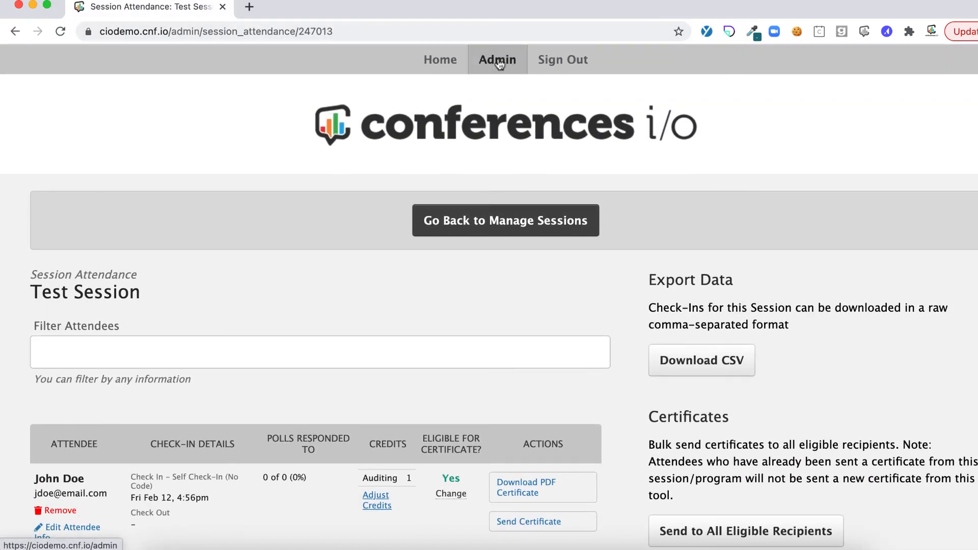
click(499, 62)
scroll(548, 85, down, 5)
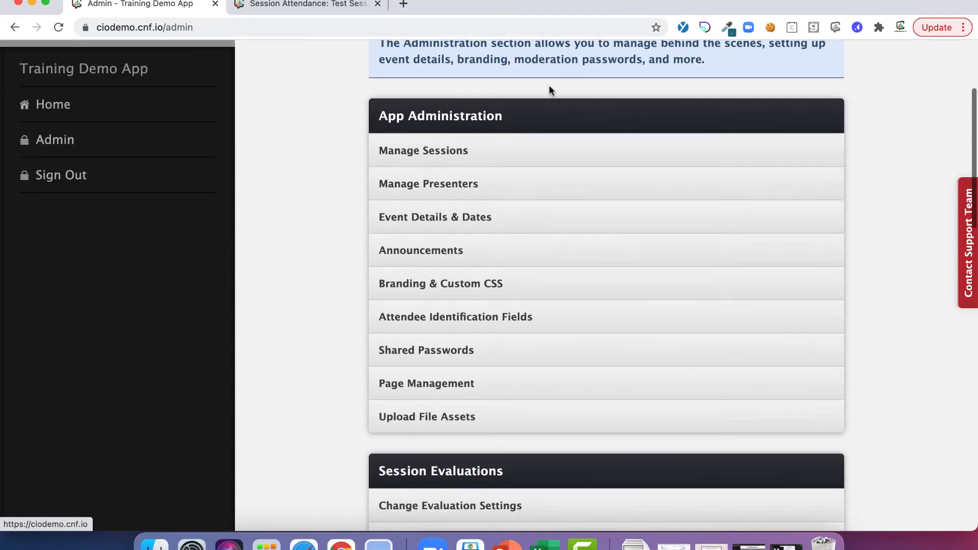
scroll(551, 91, down, 10)
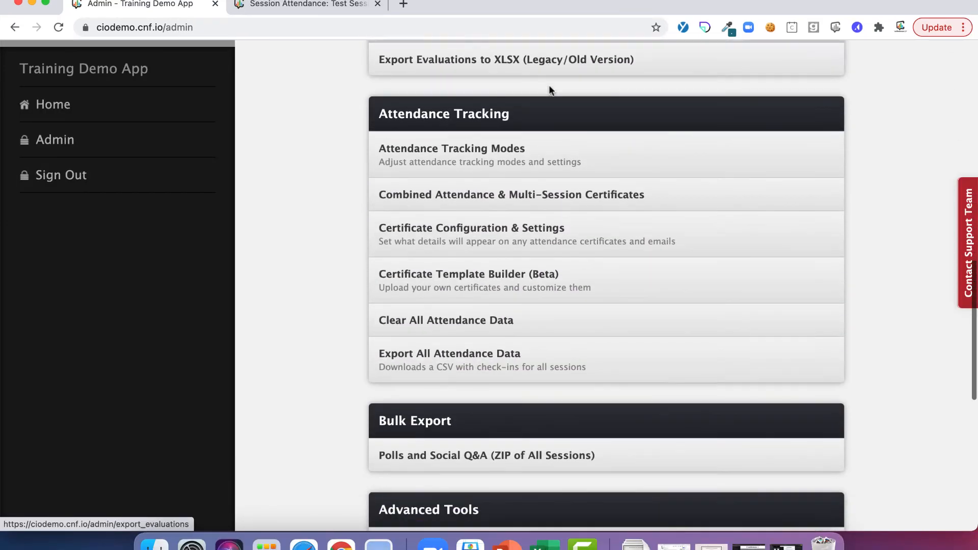
click(475, 199)
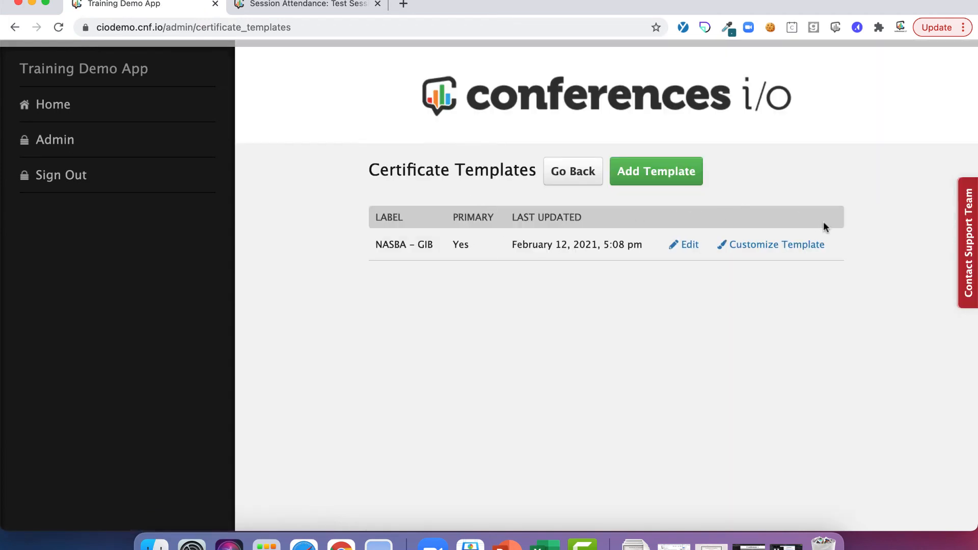
click(771, 246)
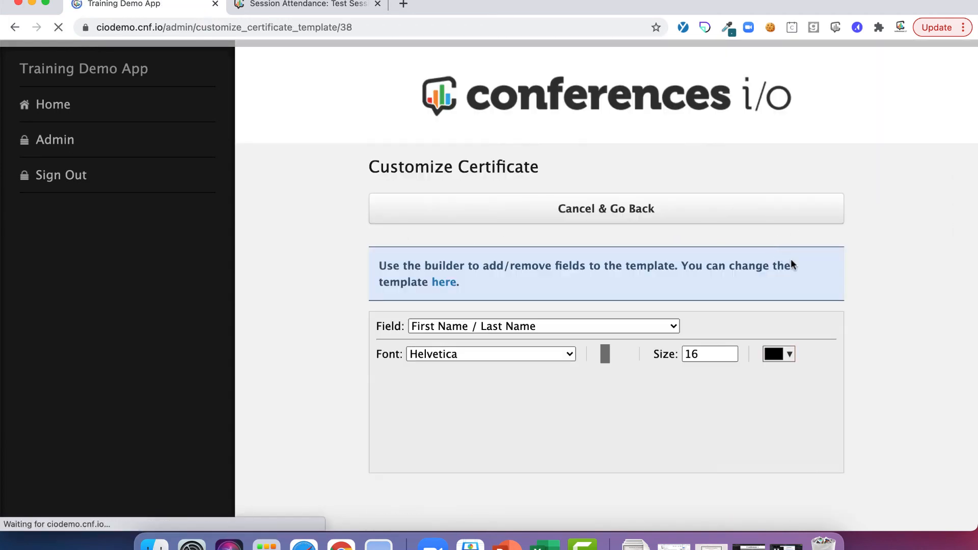
Widen the Fields of Study - Single Line field to match the Program Title field and align it beneath that field.
scroll(888, 320, down, 5)
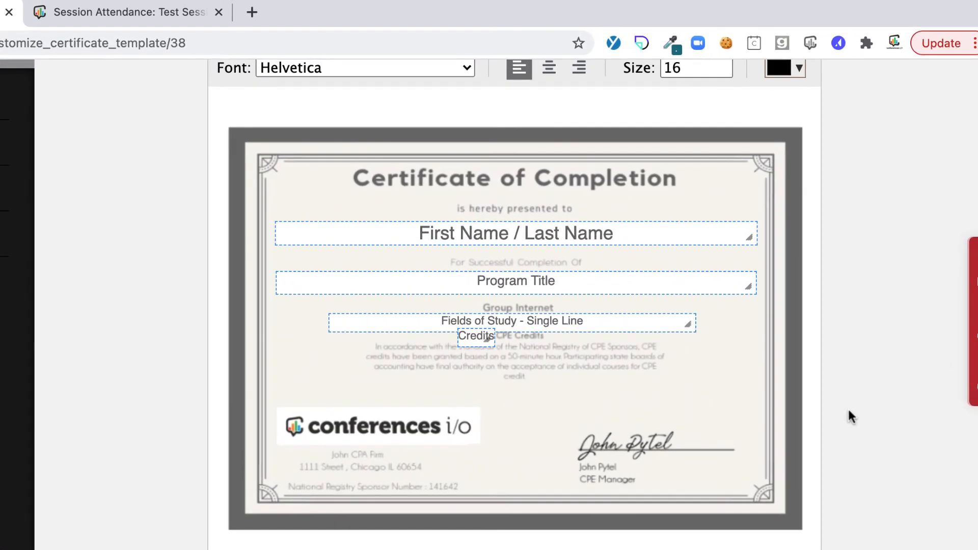
click(647, 319)
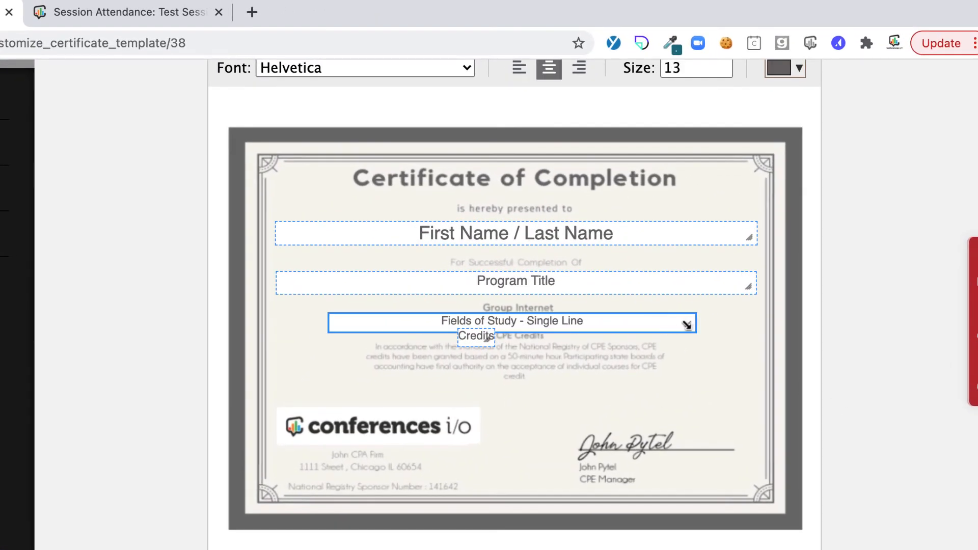
drag(687, 323, 745, 323)
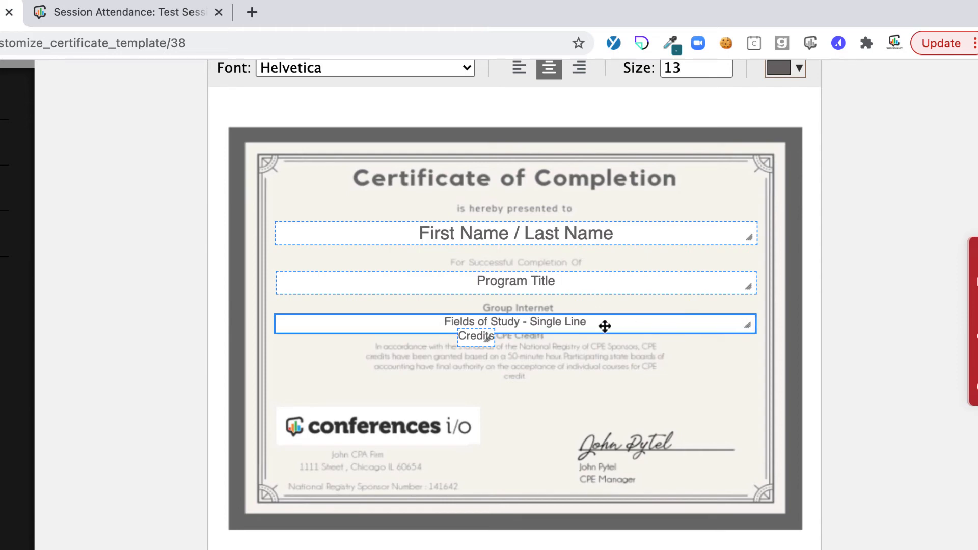
scroll(526, 348, up, 5)
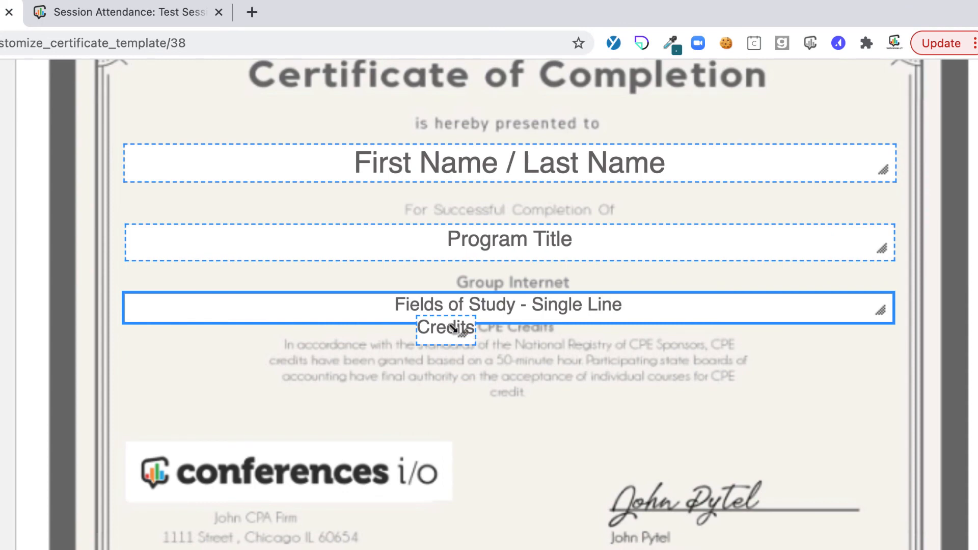
Narrow the Credits field, place it closer to the printed CPE Credits text, and save the certificate template.
click(453, 324)
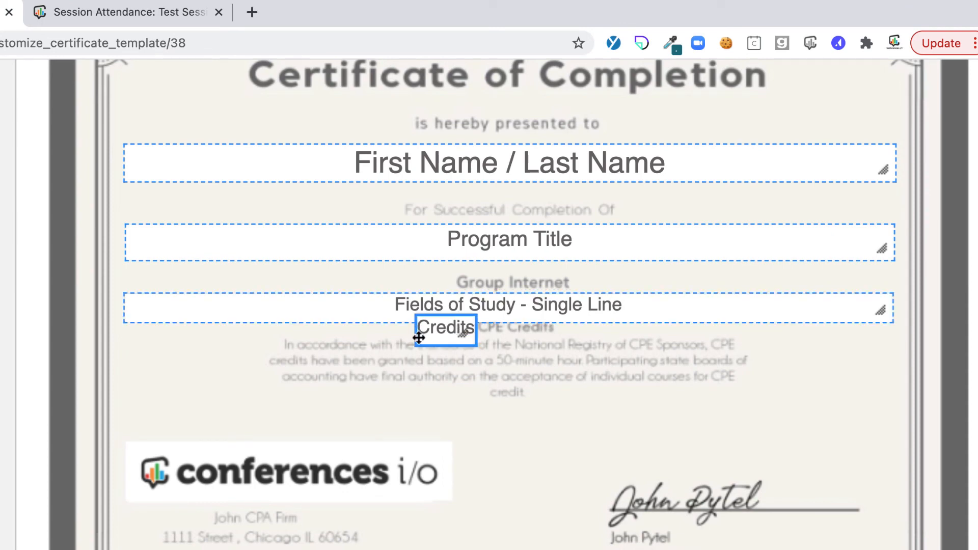
drag(463, 334, 435, 335)
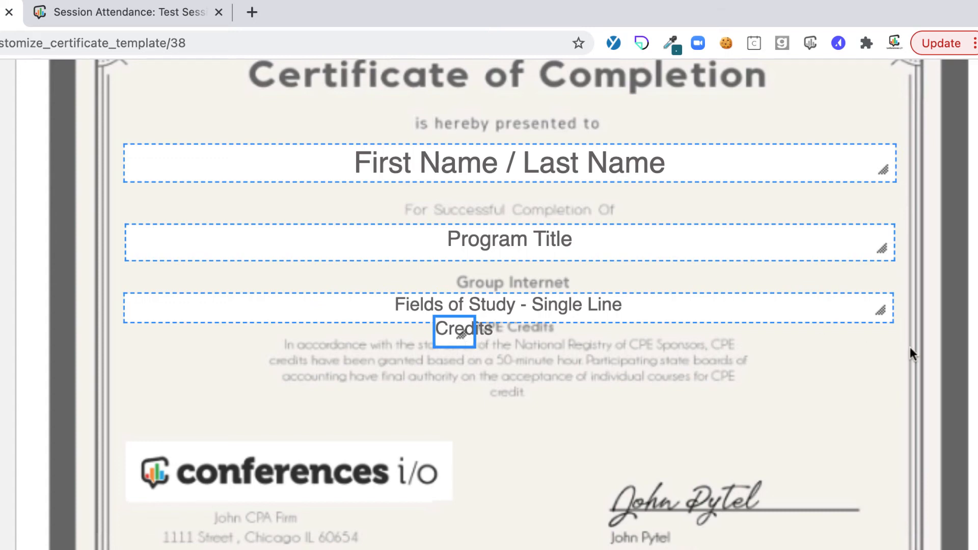
scroll(909, 347, down, 4)
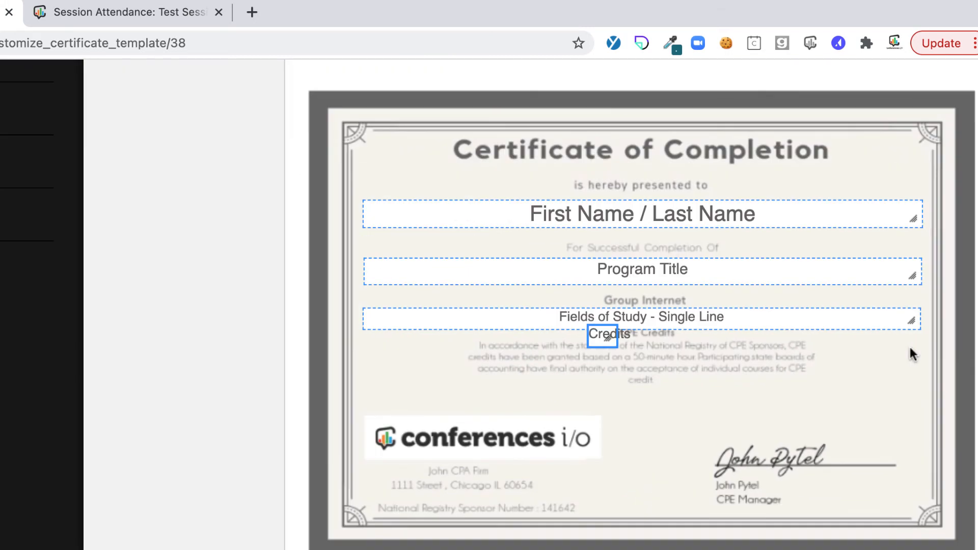
scroll(909, 347, up, 4)
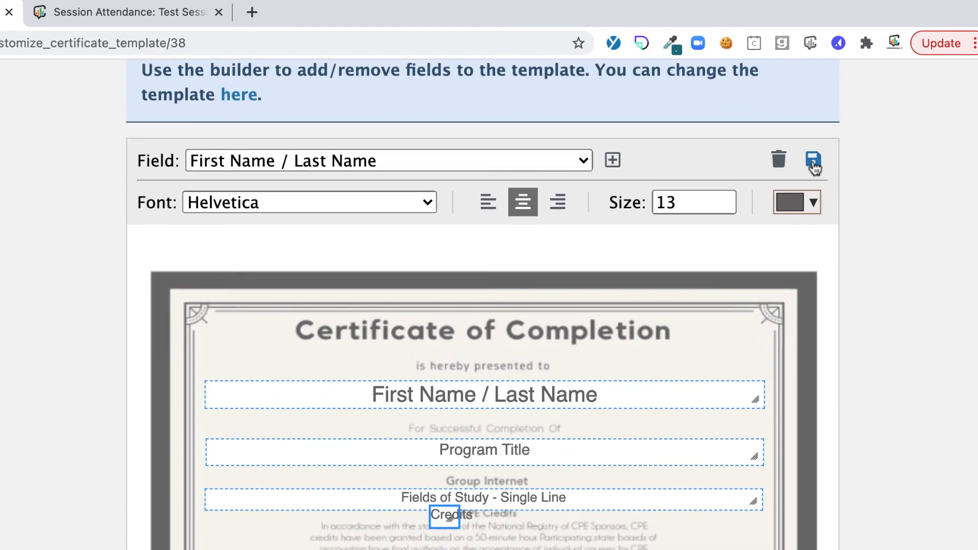
click(812, 161)
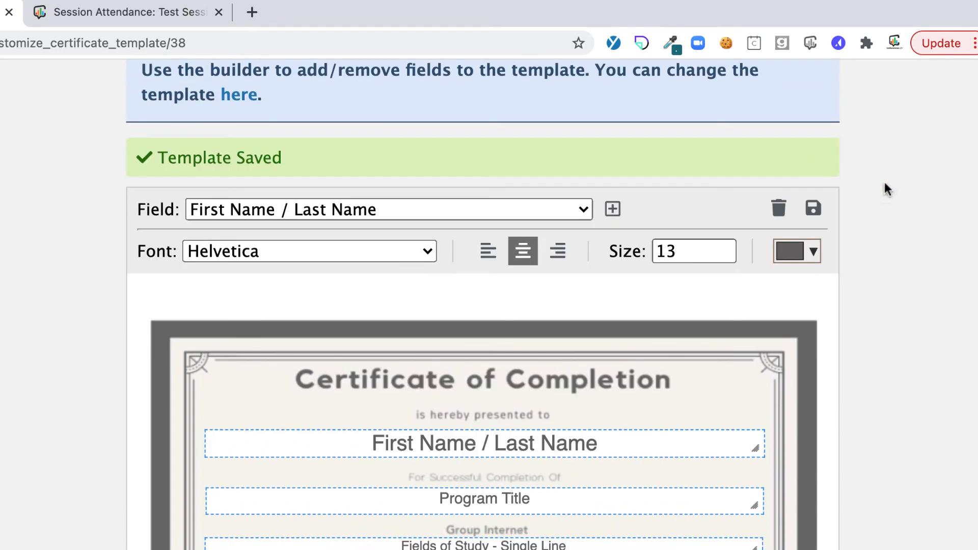
Return to the Test Session attendance page, download the attendee's PDF certificate again, and open the downloaded file.
scroll(859, 191, up, 2)
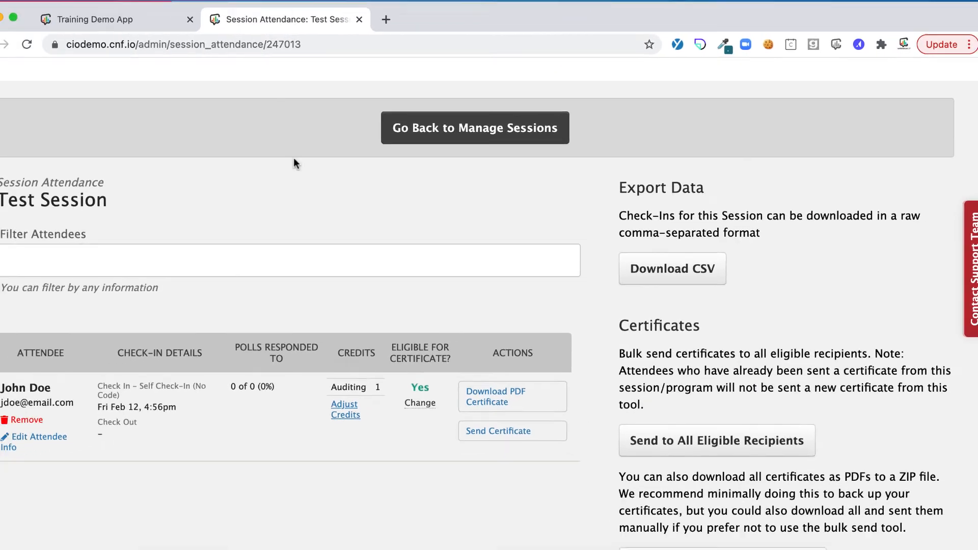
scroll(507, 279, down, 2)
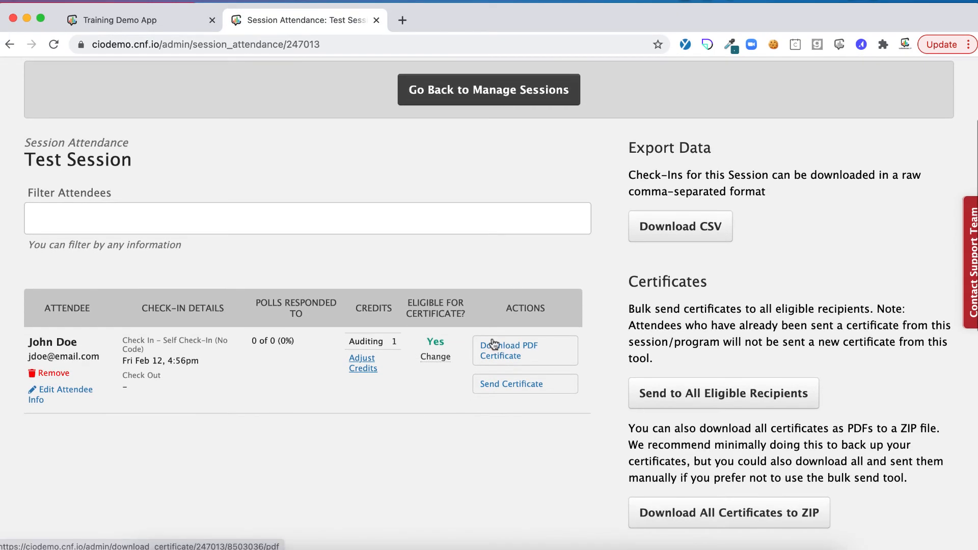
click(492, 345)
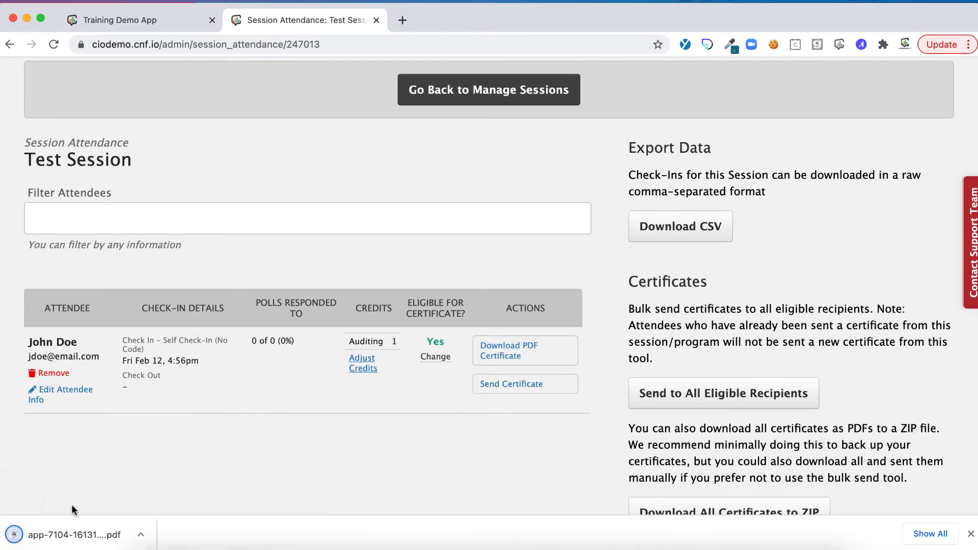
click(57, 524)
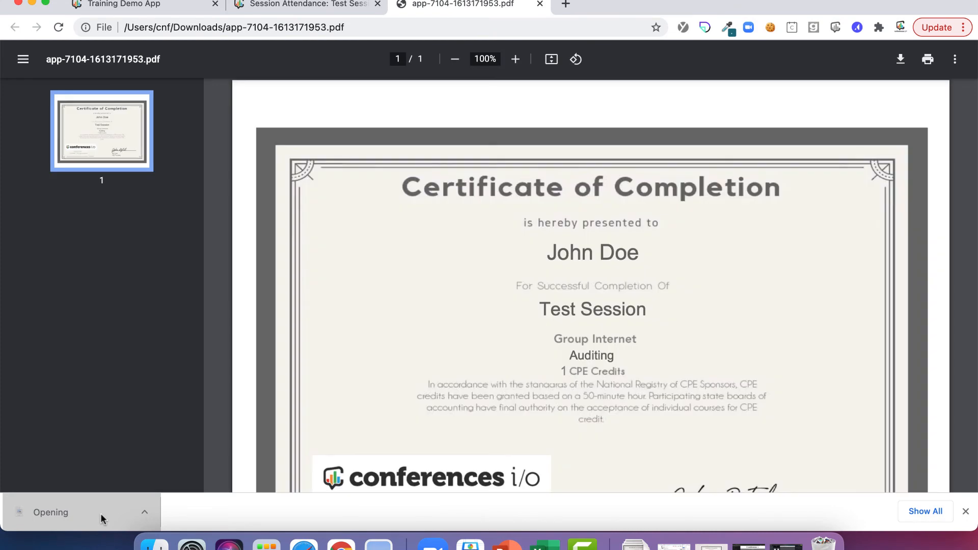
Check the adjusted field of study and credit placement on the new Test Session certificate, and close the PDF.
scroll(228, 359, down, 3)
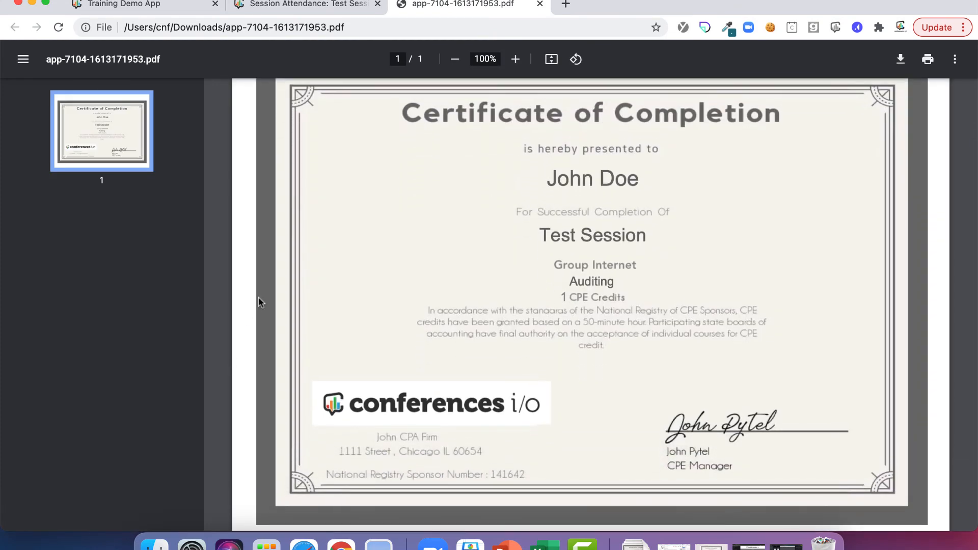
scroll(259, 296, down, 1)
scroll(258, 297, up, 2)
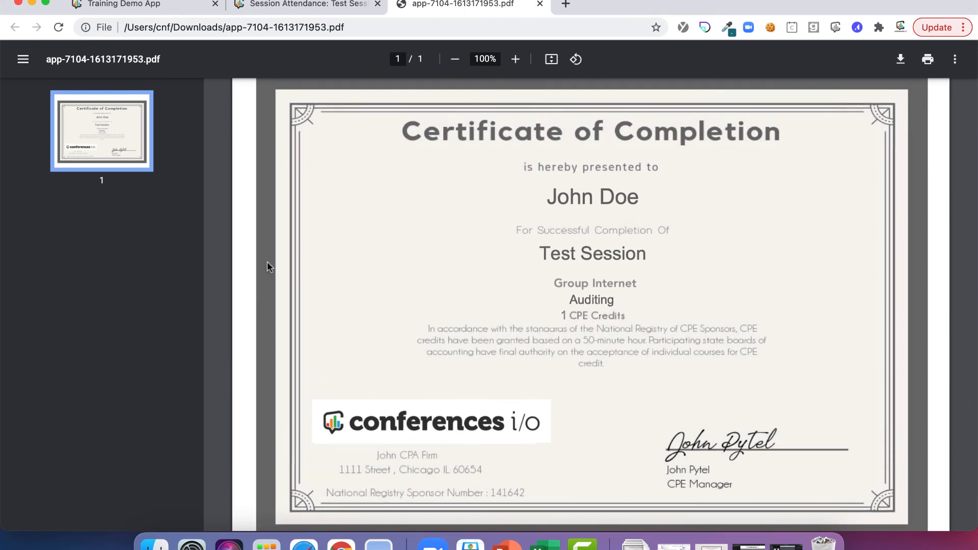
scroll(267, 261, up, 1)
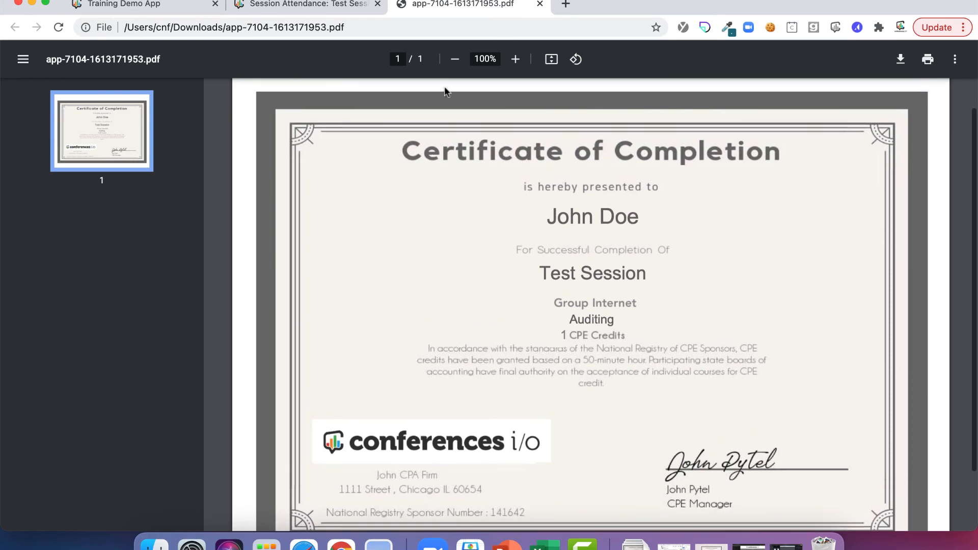
click(540, 5)
Go through the app administration to Manage Sessions and open attendance management for Test Session (Multiple FOS).
scroll(313, 85, up, 3)
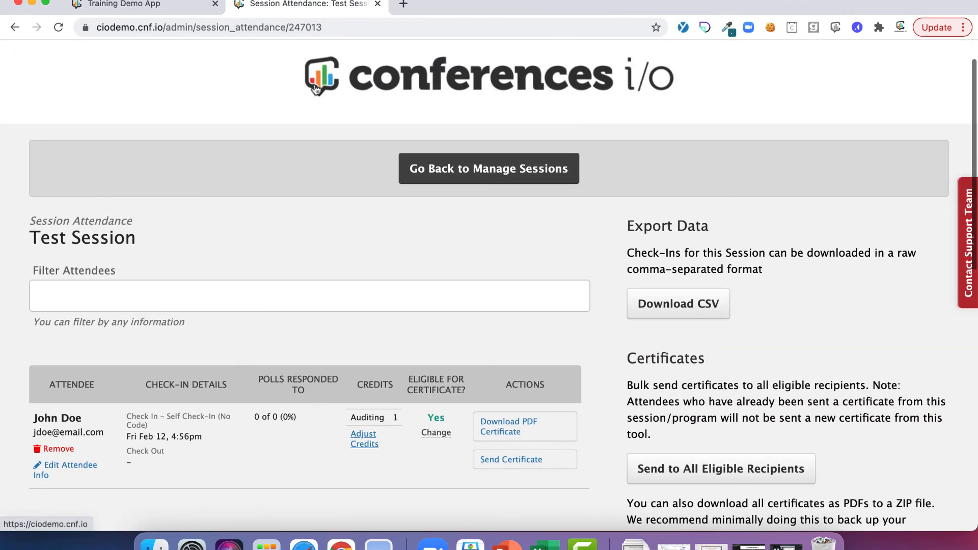
scroll(384, 141, up, 2)
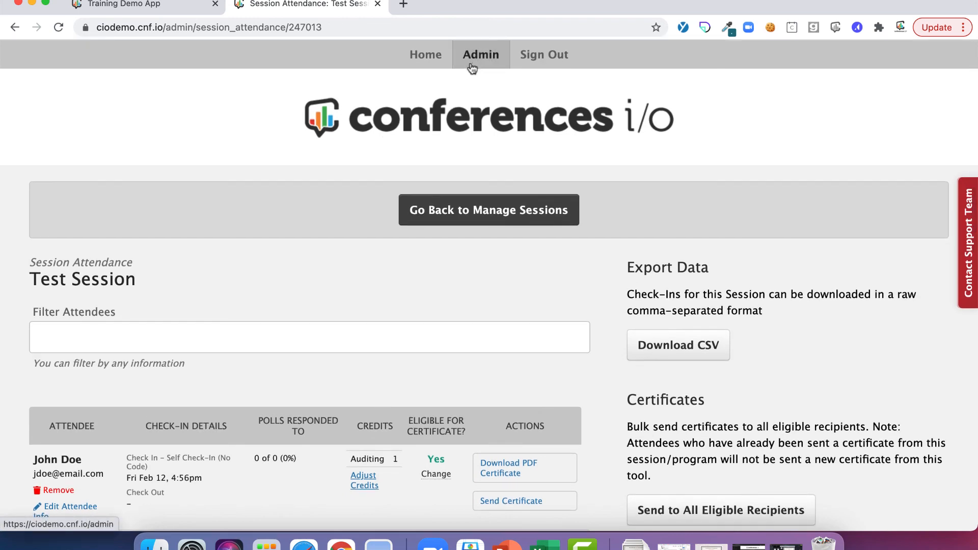
click(472, 67)
scroll(393, 258, down, 2)
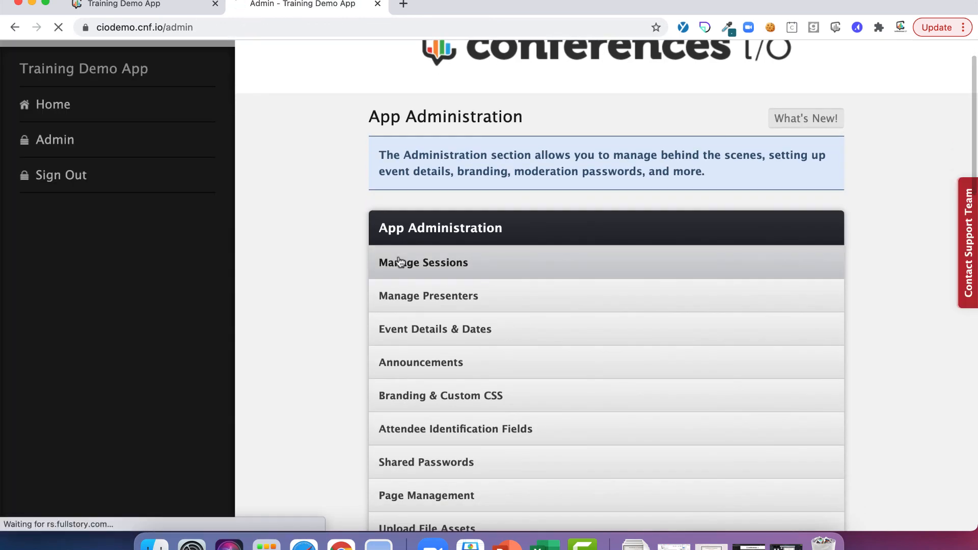
click(400, 262)
scroll(338, 262, down, 5)
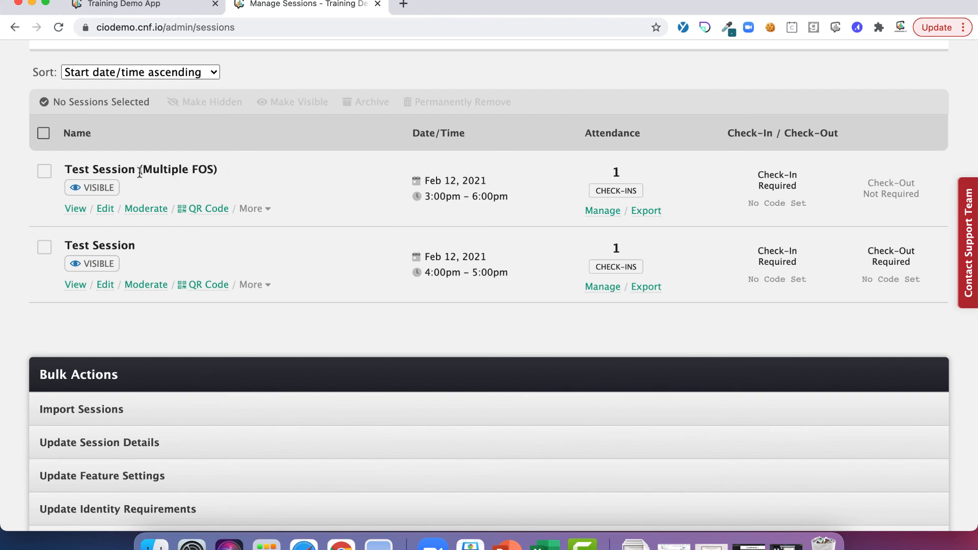
click(596, 211)
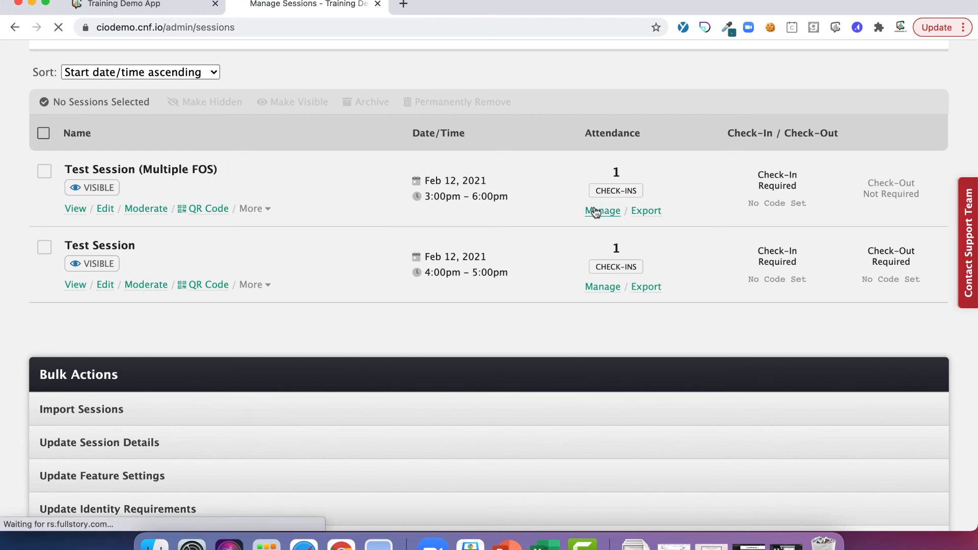
Download the attendee's PDF certificate for Test Session (Multiple FOS) and open the downloaded file.
scroll(508, 237, down, 5)
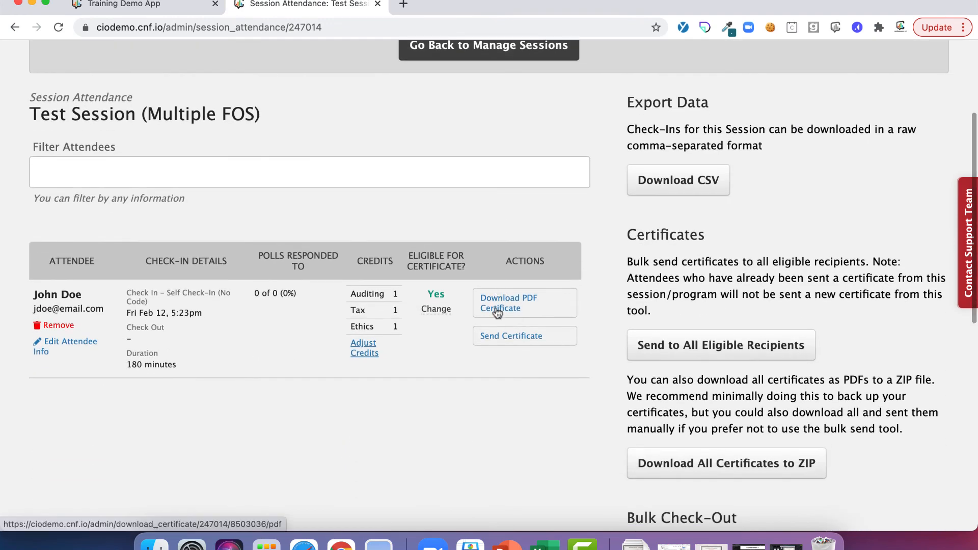
click(507, 307)
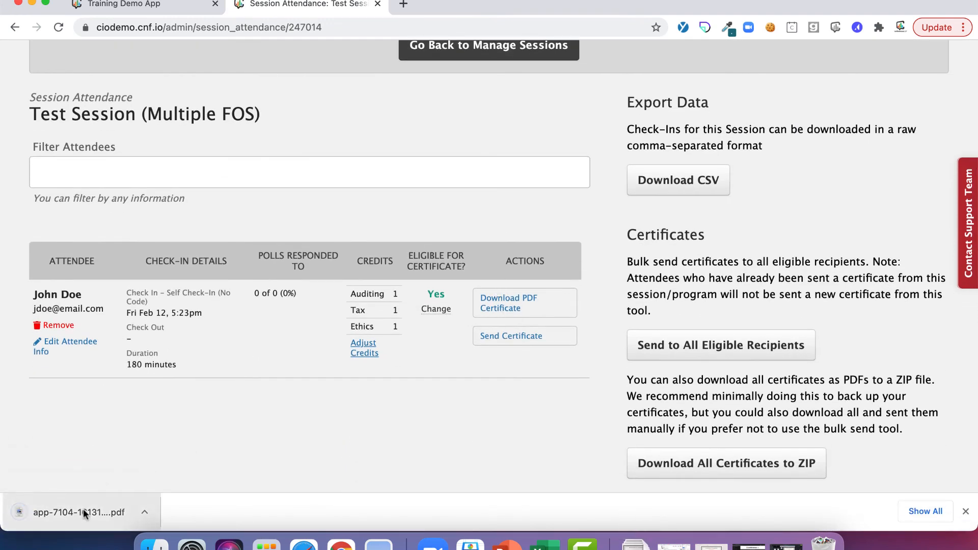
click(83, 509)
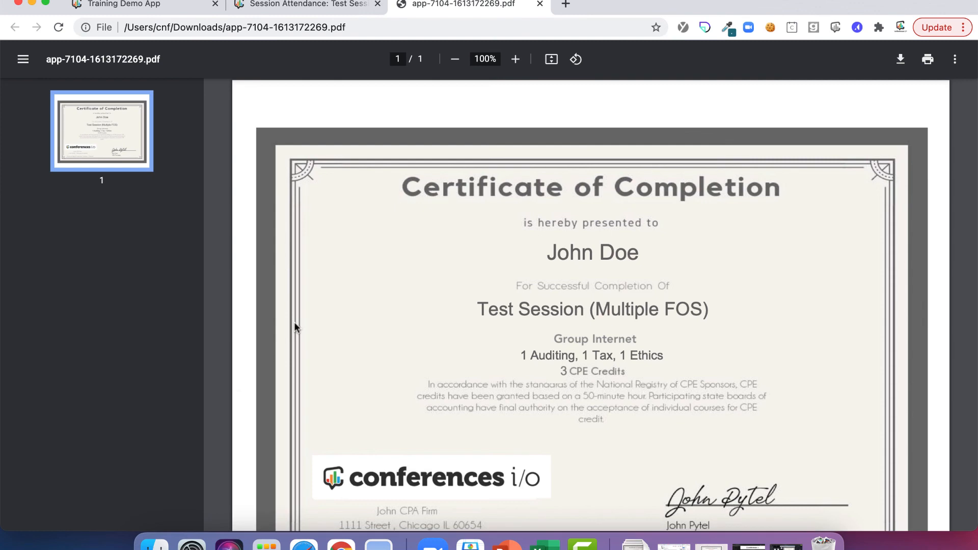
Examine the single-line fields of study and the total CPE credits on the Test Session (Multiple FOS) certificate.
scroll(294, 322, down, 3)
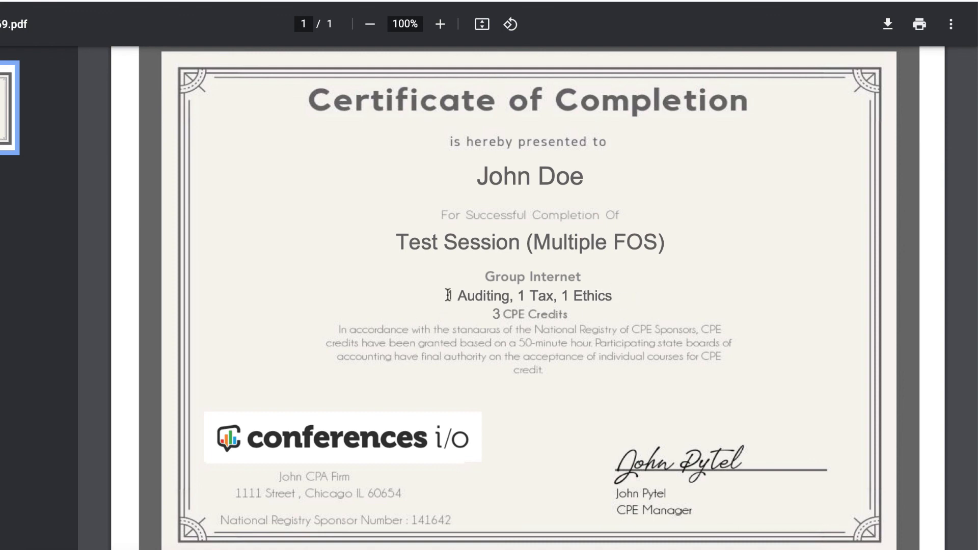
drag(446, 295, 580, 295)
click(534, 338)
drag(502, 312, 488, 313)
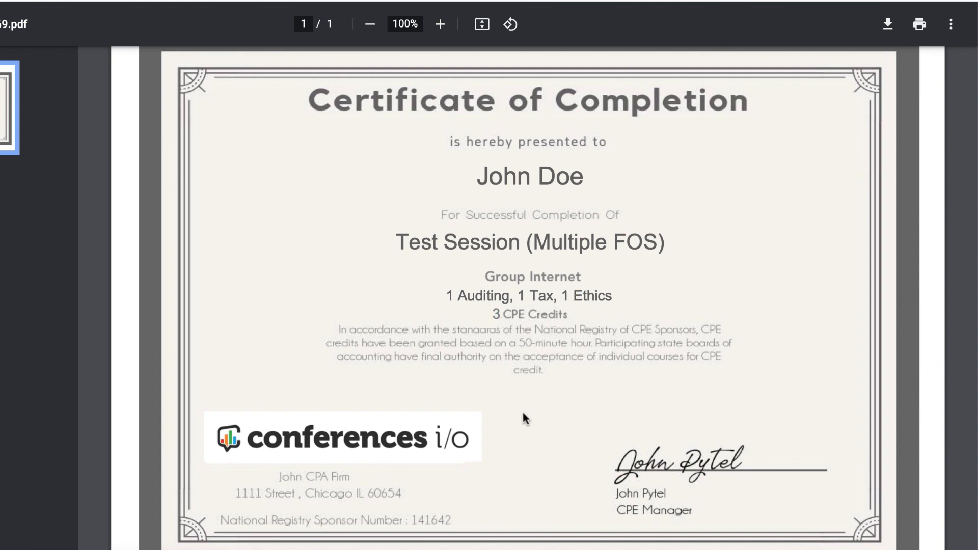